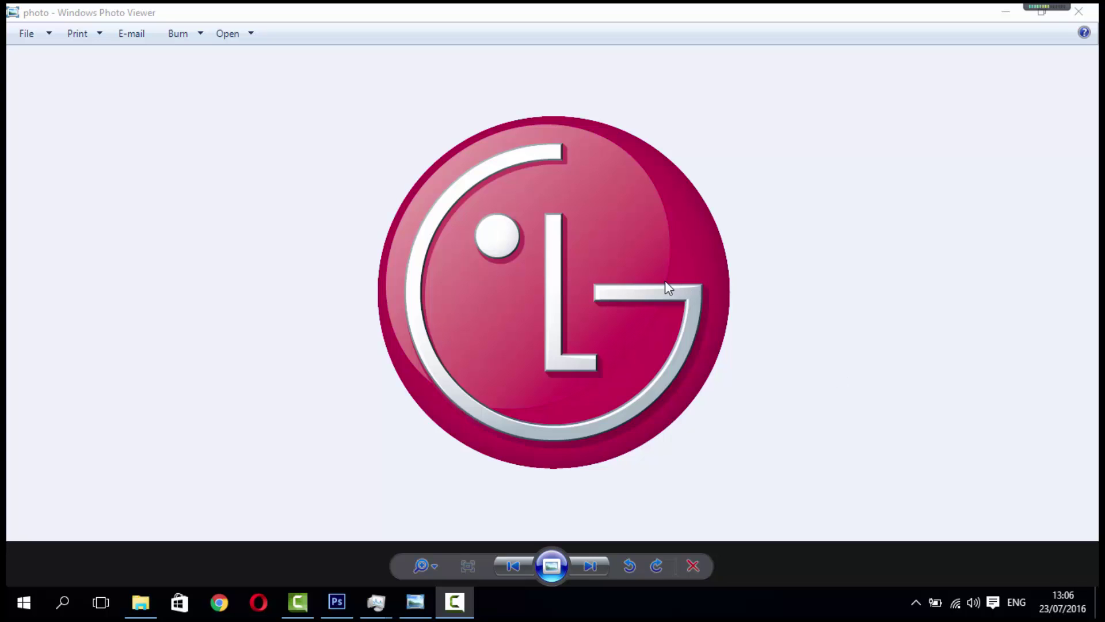
Step: Switch to Photoshop and create a new 800 by 800 pixel document with a white background
left_click(334, 609)
left_click(41, 13)
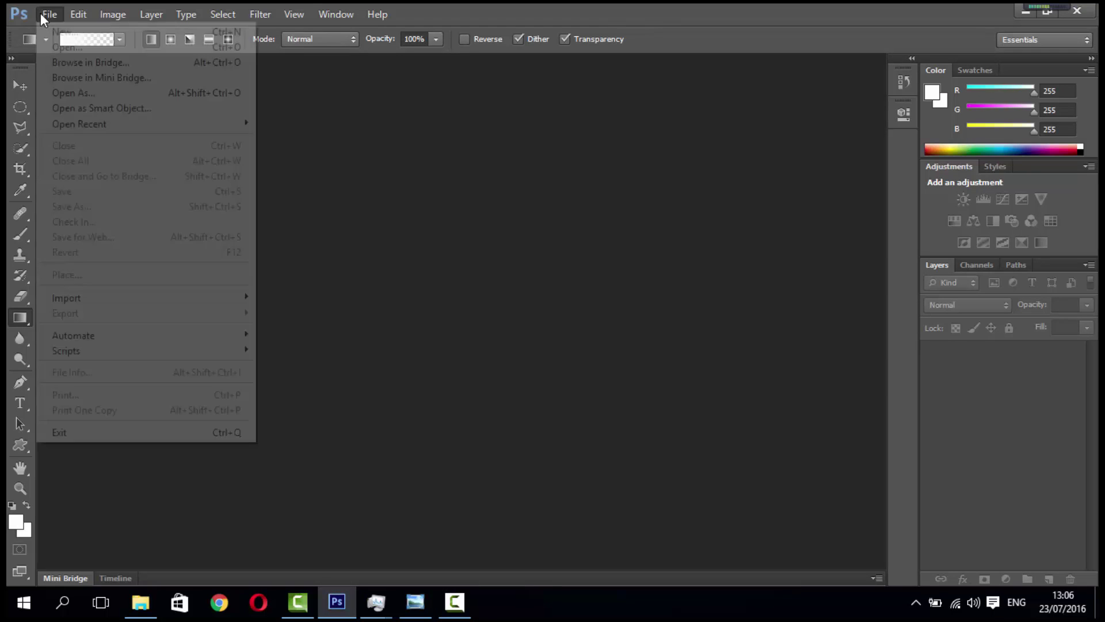
left_click(60, 32)
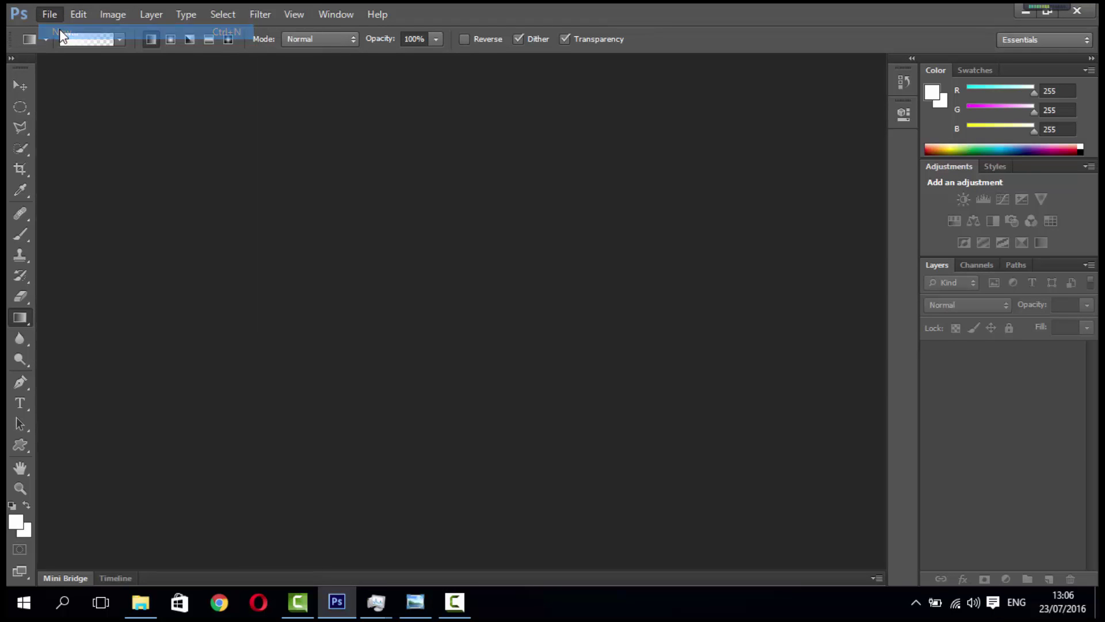
left_click(533, 208)
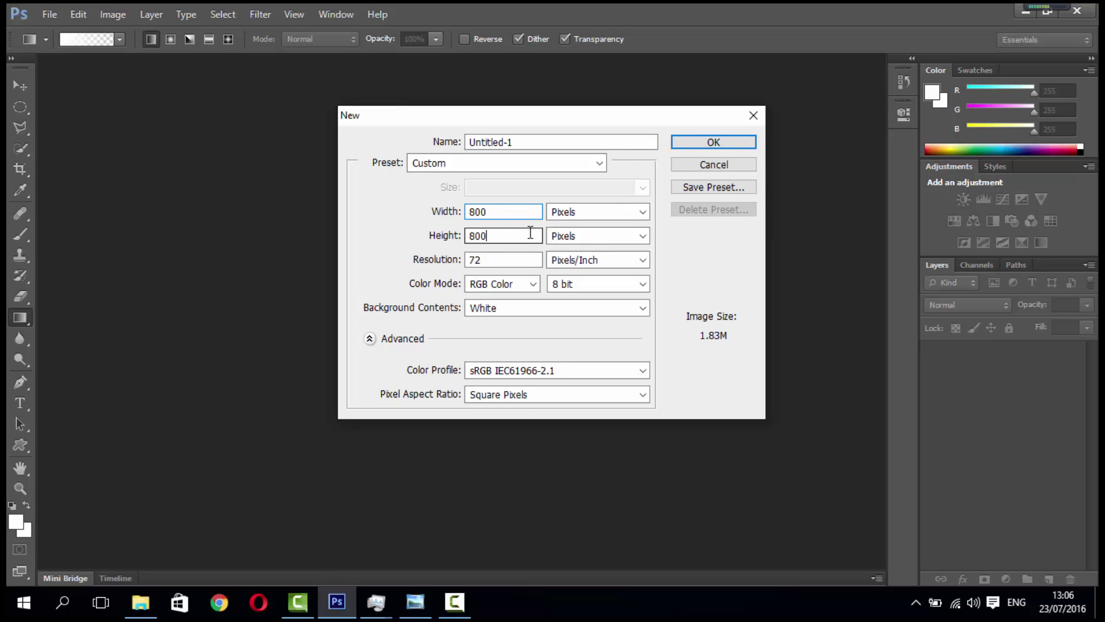
left_click(741, 142)
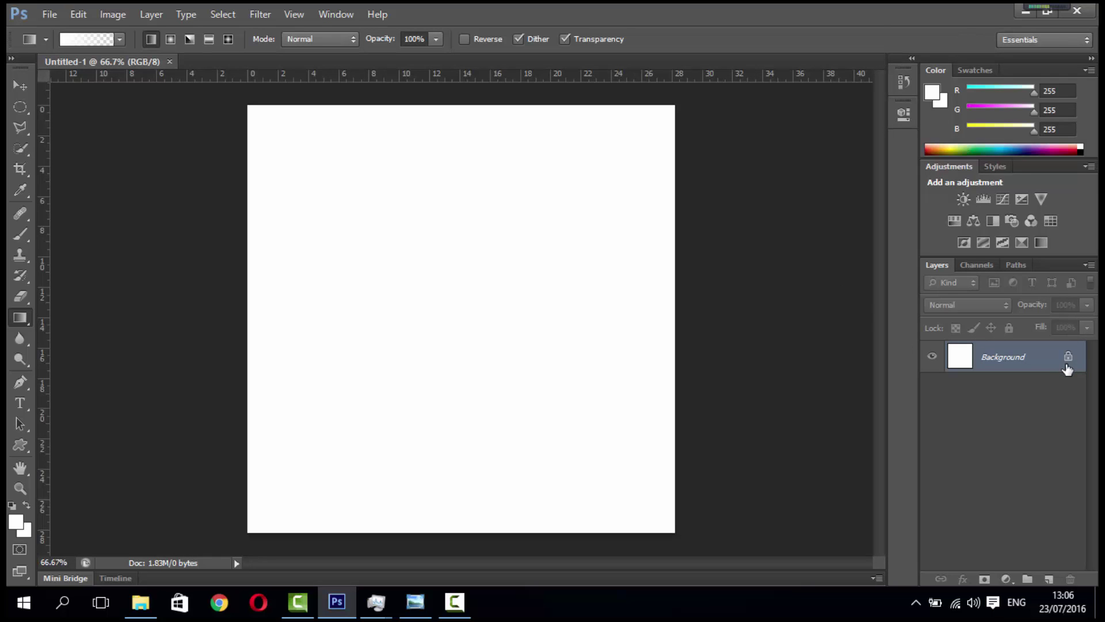
Step: Add a new layer above the background and name it "big circle"
left_click(1049, 578)
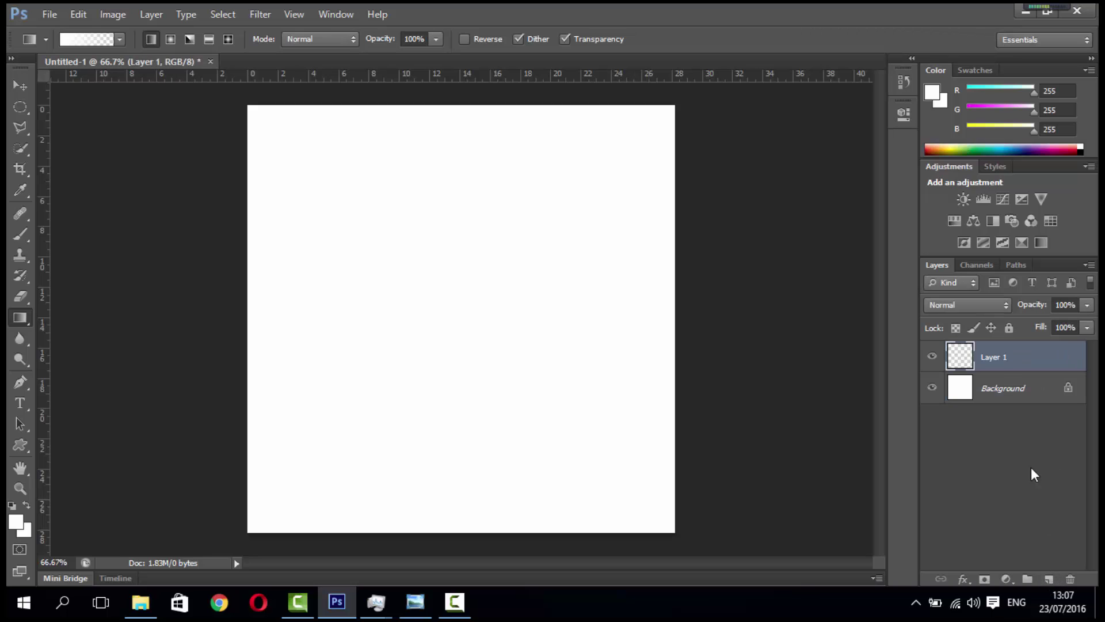
double_click(996, 357)
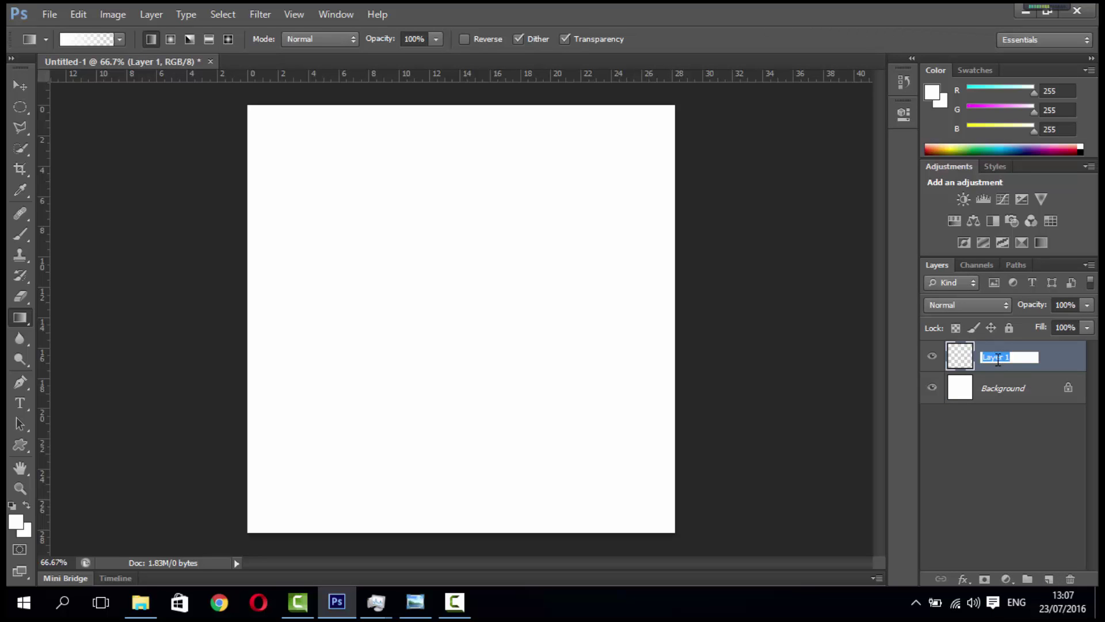
type("big circle")
left_click(1056, 349)
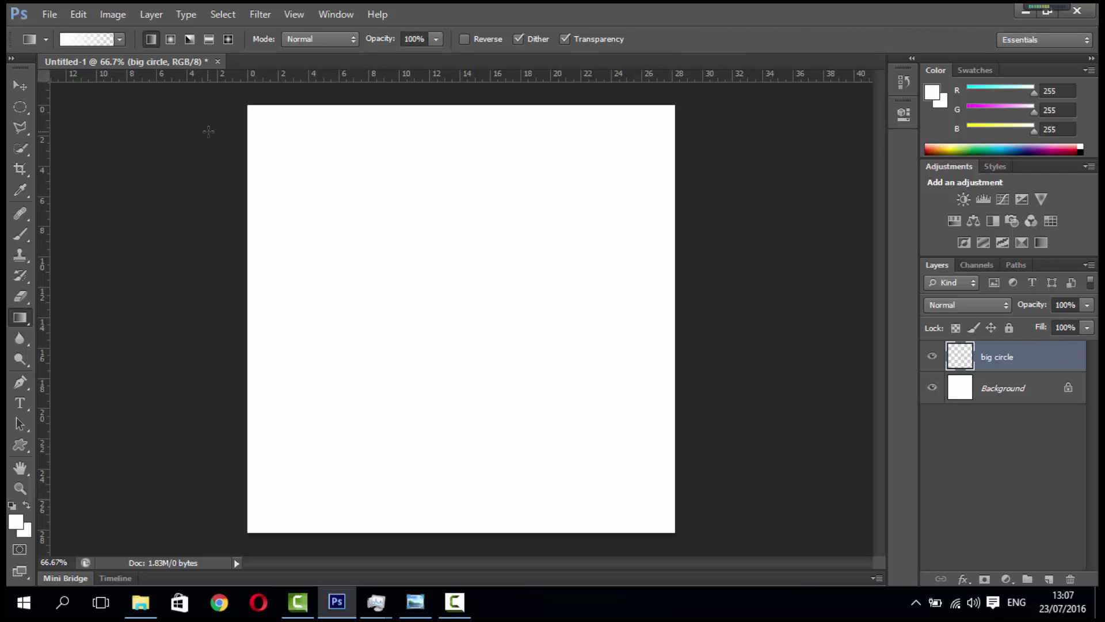
Step: Draw a circular selection about 23 cm across with the Elliptical Marquee tool and centre it horizontally on the canvas
left_click(26, 109)
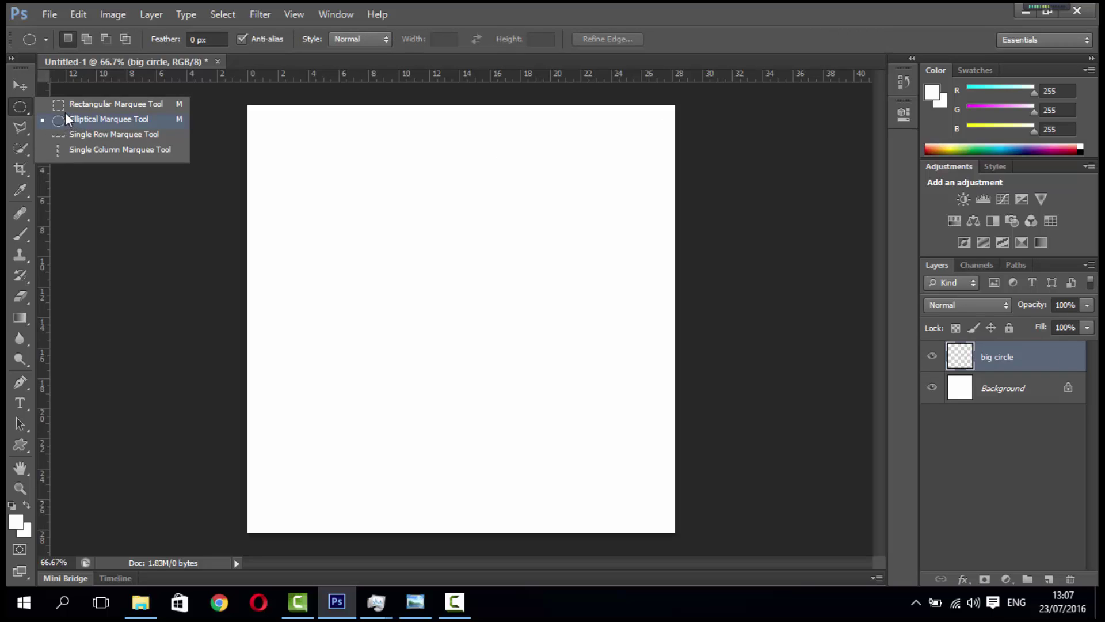
left_click(110, 104)
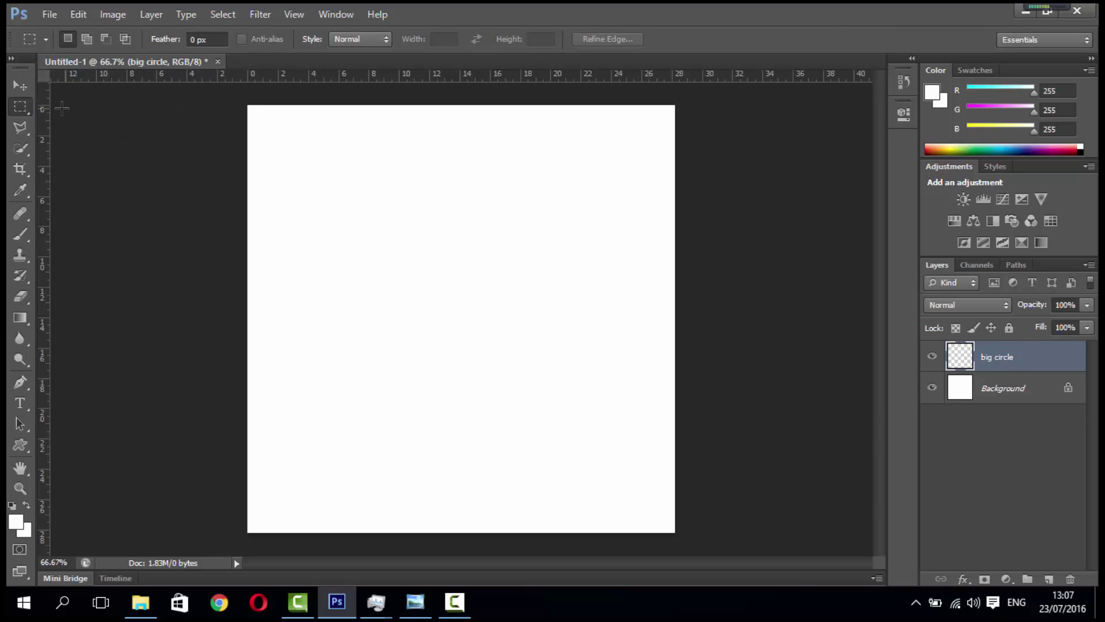
left_click(22, 108)
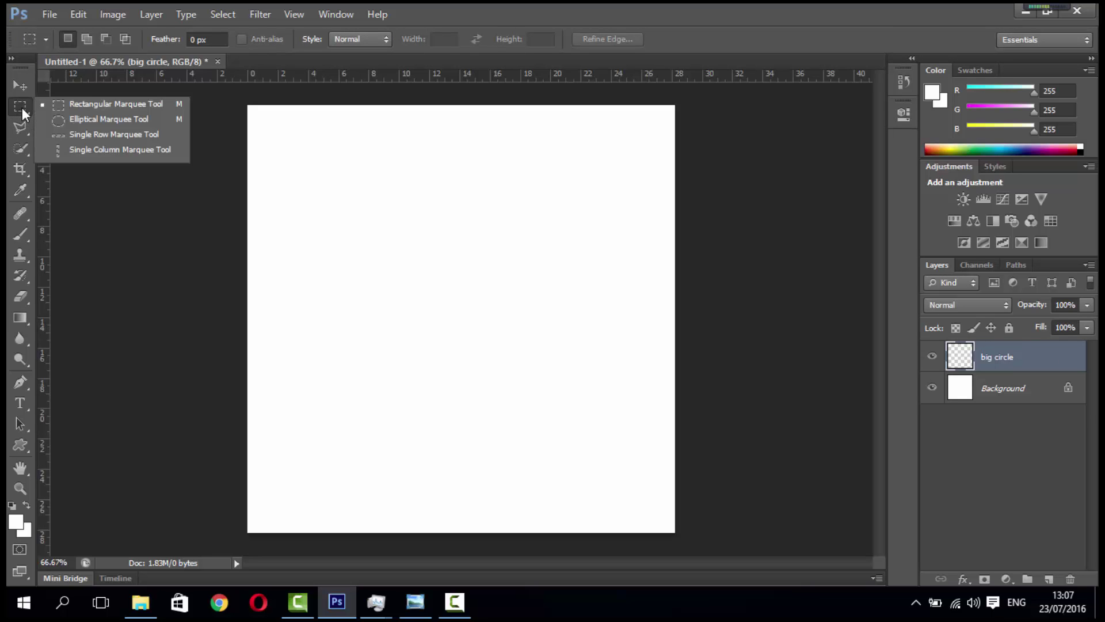
left_click(81, 120)
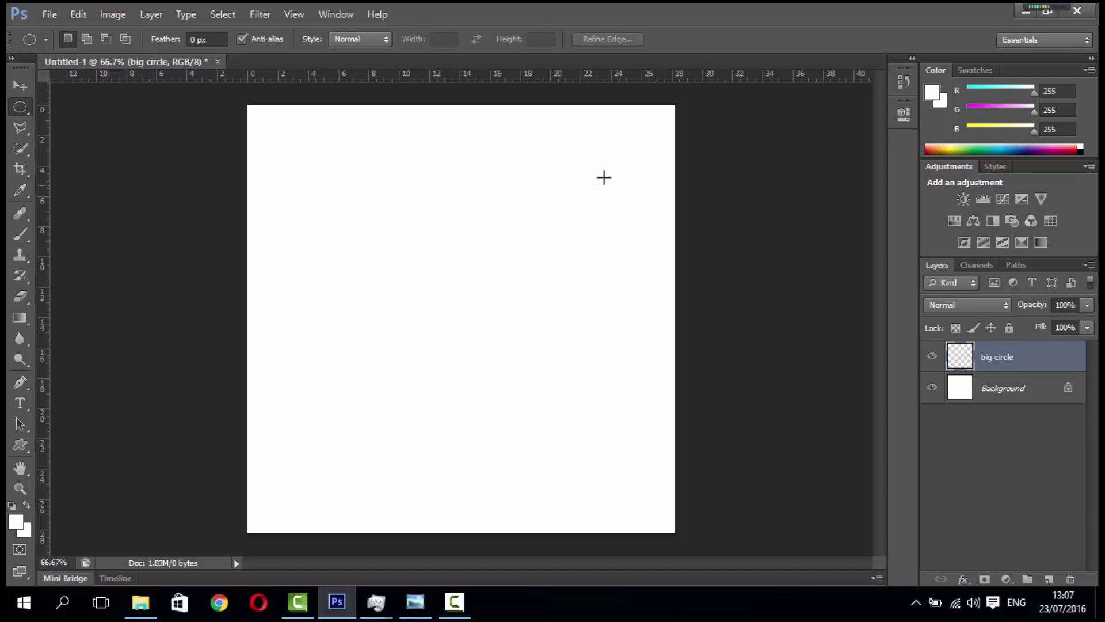
left_click_drag(624, 166, 187, 510)
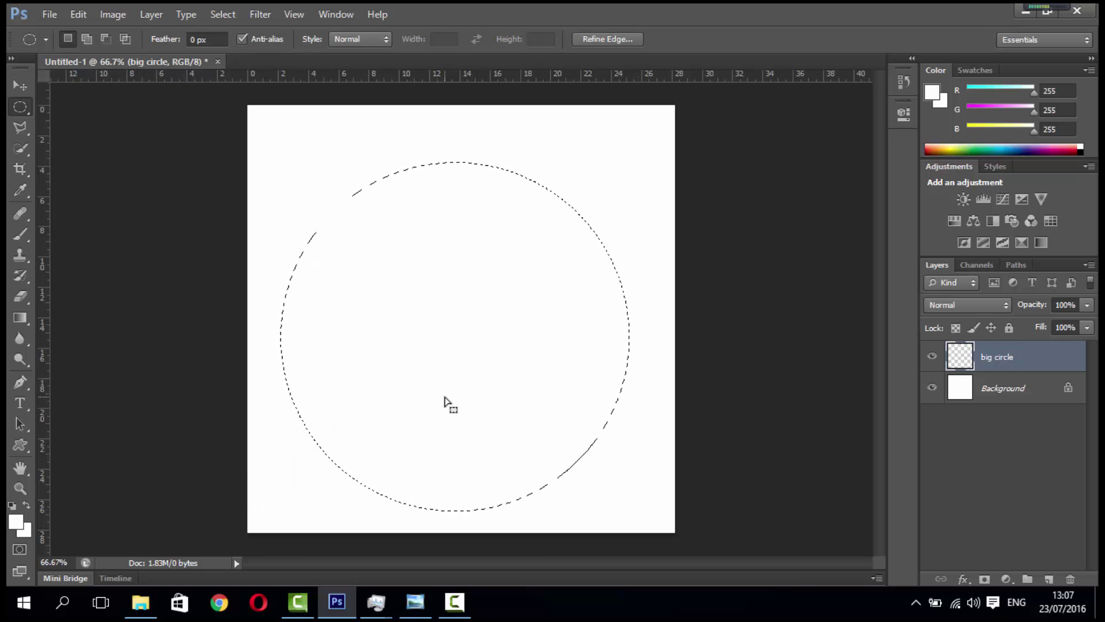
left_click_drag(459, 390, 475, 359)
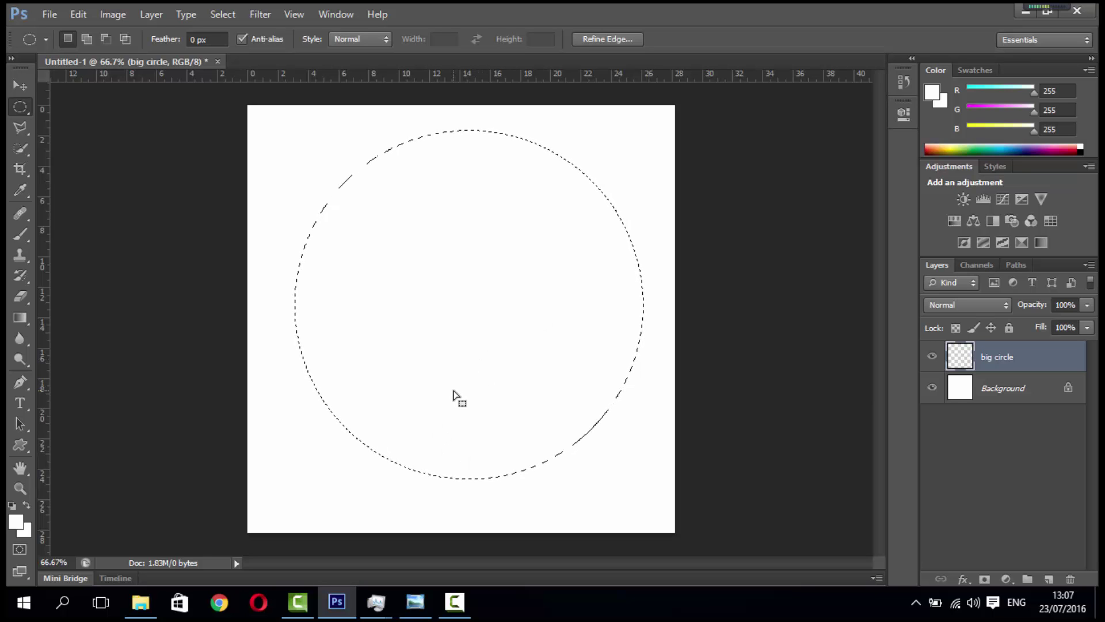
left_click_drag(465, 383, 460, 381)
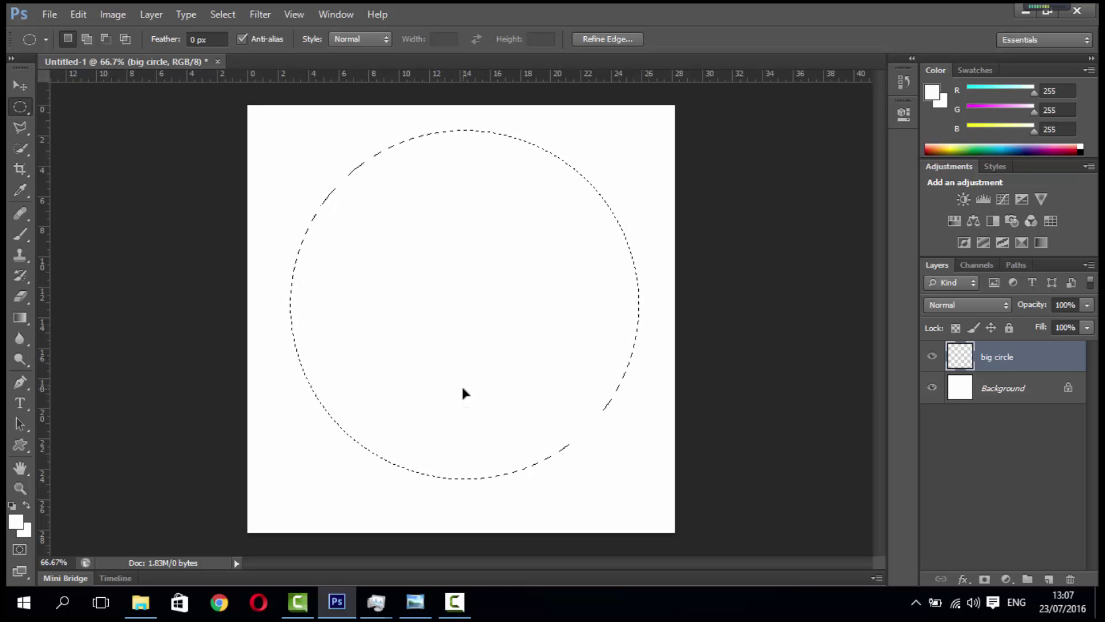
Step: Choose the Paint Bucket tool and set the foreground colour to a10247
right_click(23, 315)
left_click(51, 329)
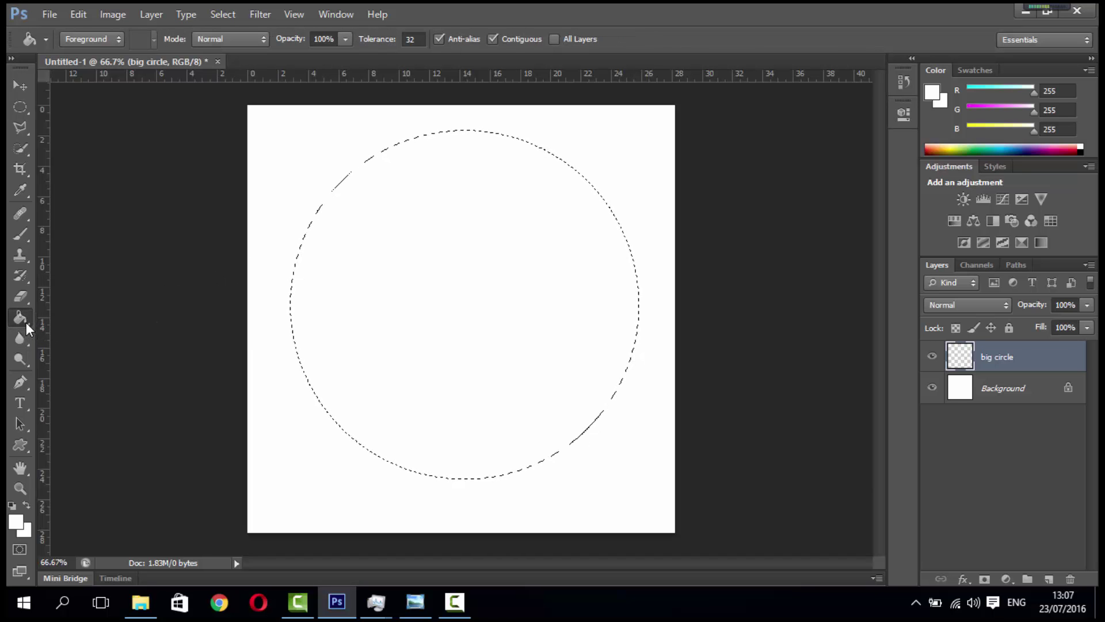
right_click(26, 323)
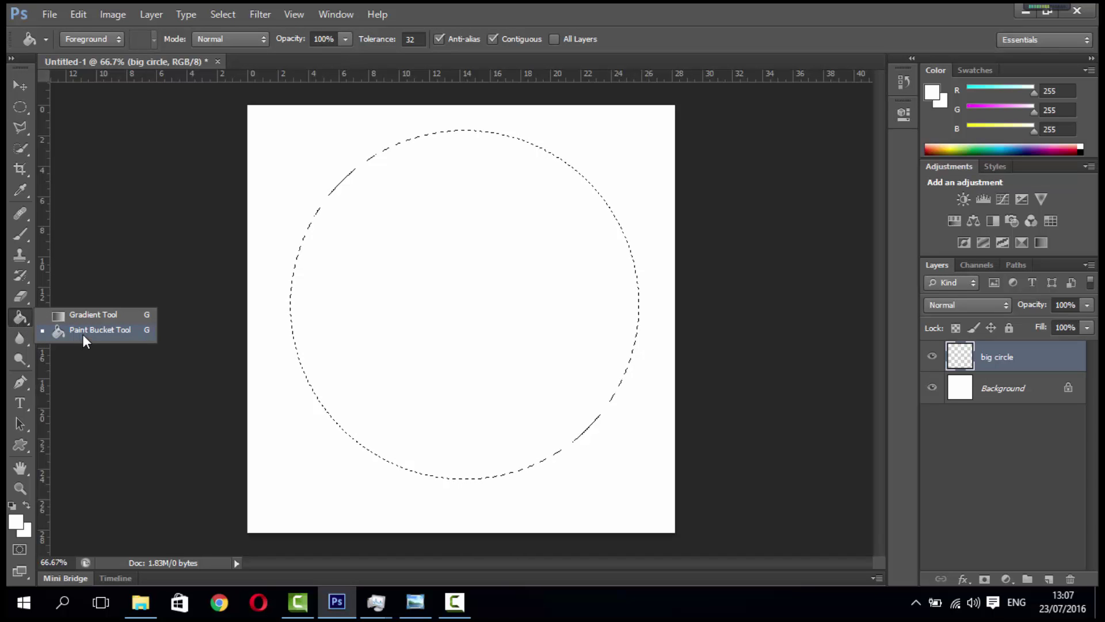
left_click(23, 323)
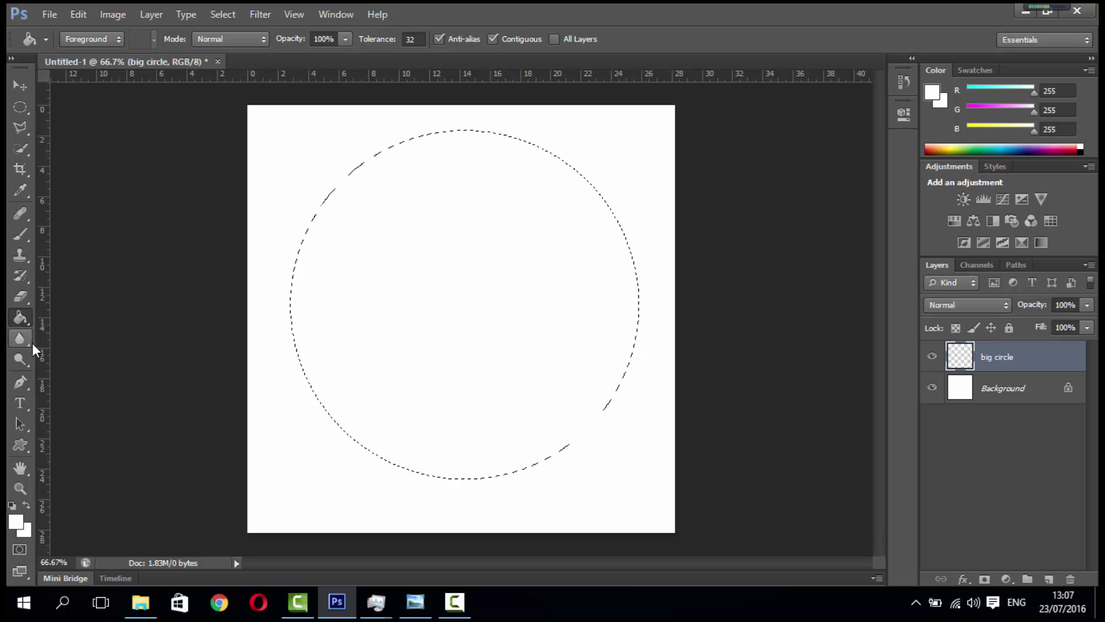
left_click(17, 524)
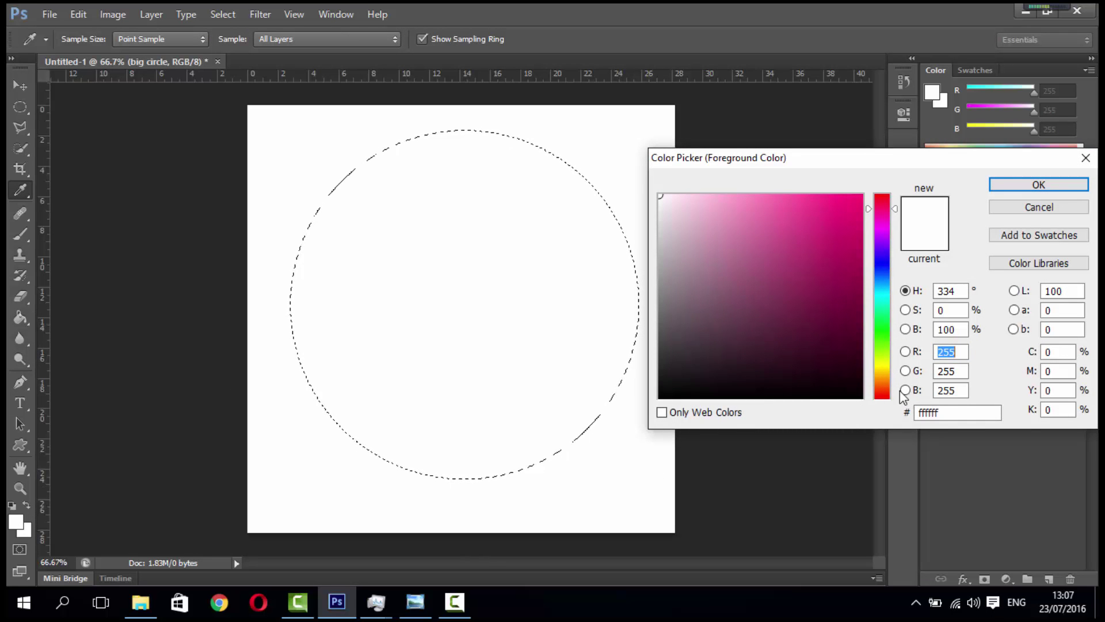
left_click(953, 416)
type("c70358")
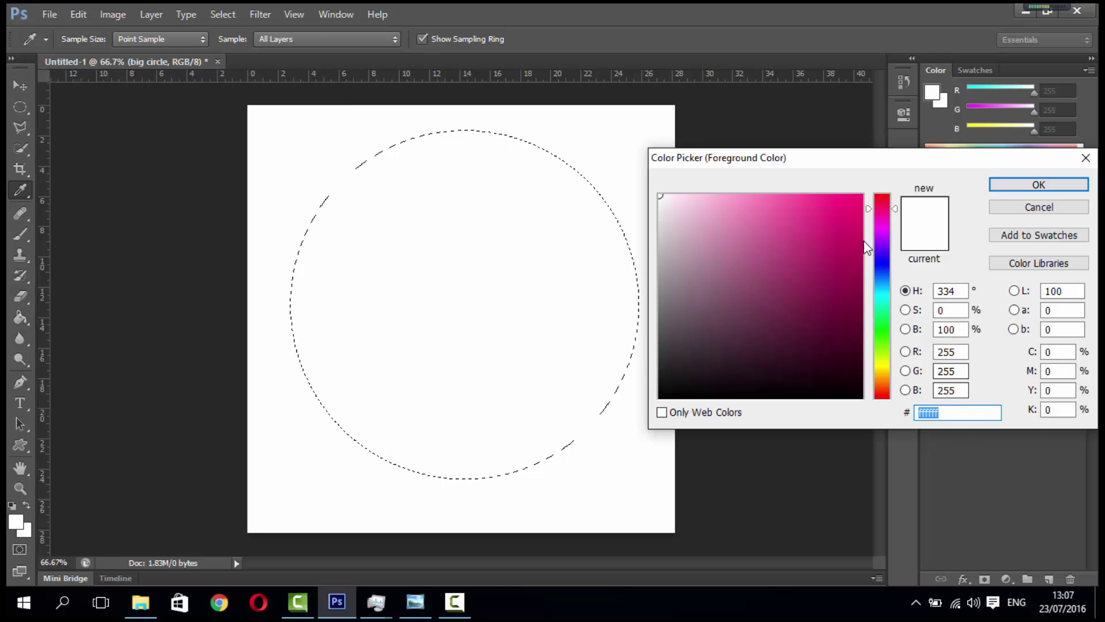
double_click(953, 413)
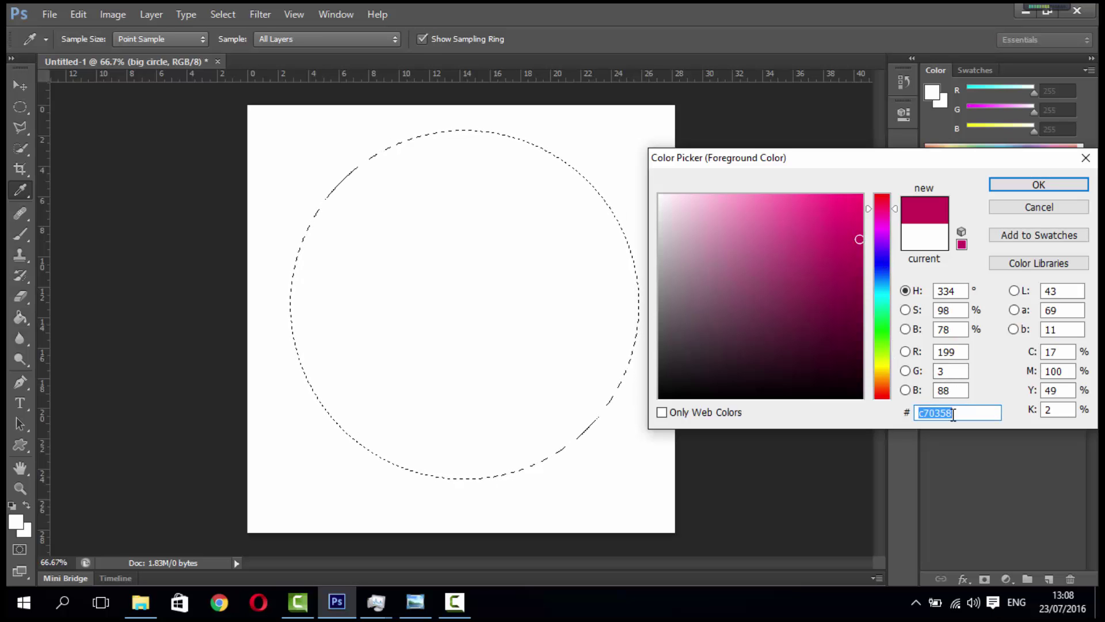
type("a102")
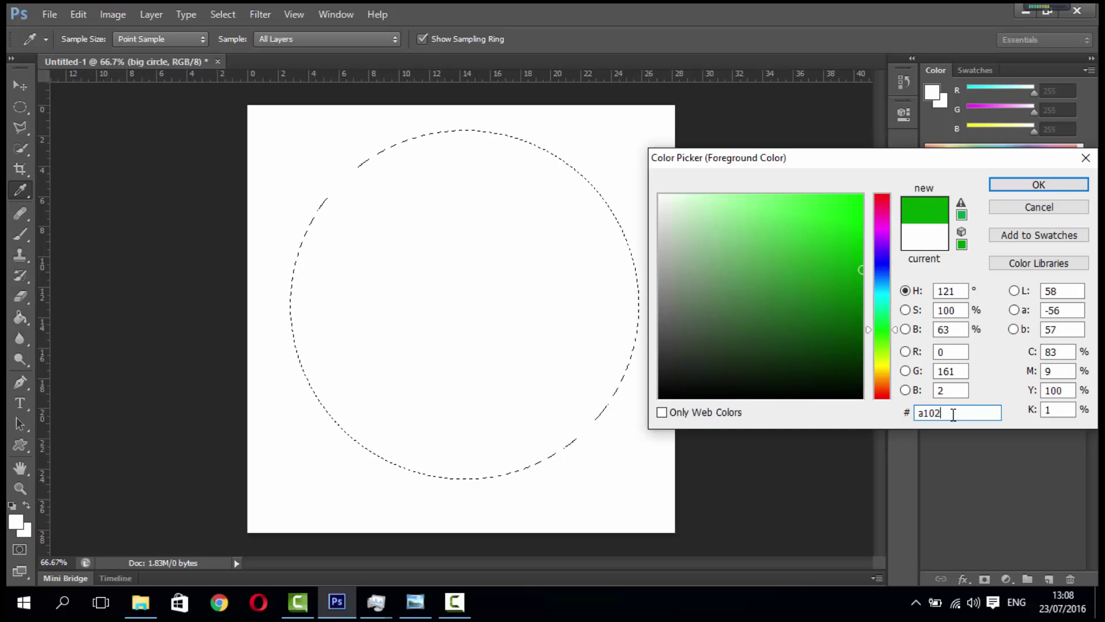
type("47")
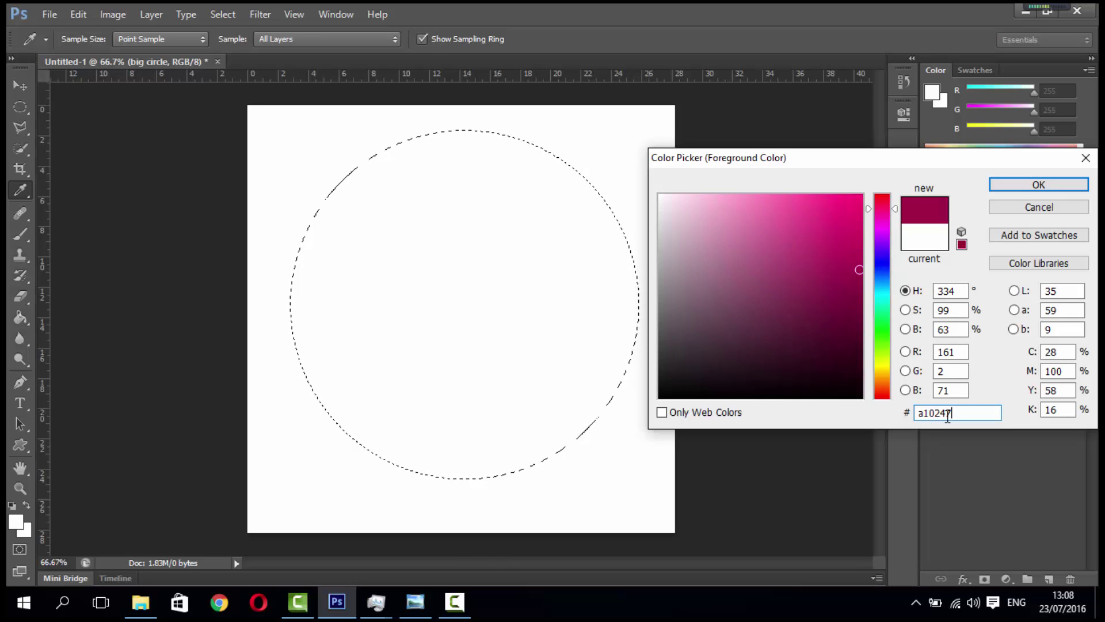
left_click(1020, 190)
Step: Fill the circular selection on the "big circle" layer with the foreground colour and clear the selection
key("g")
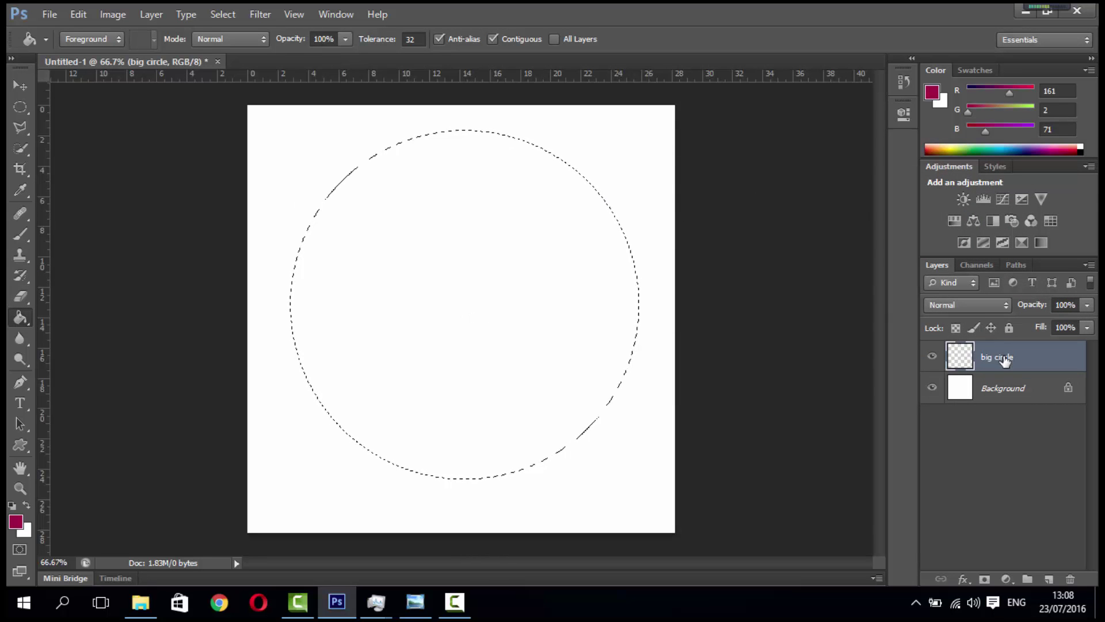
left_click(452, 295)
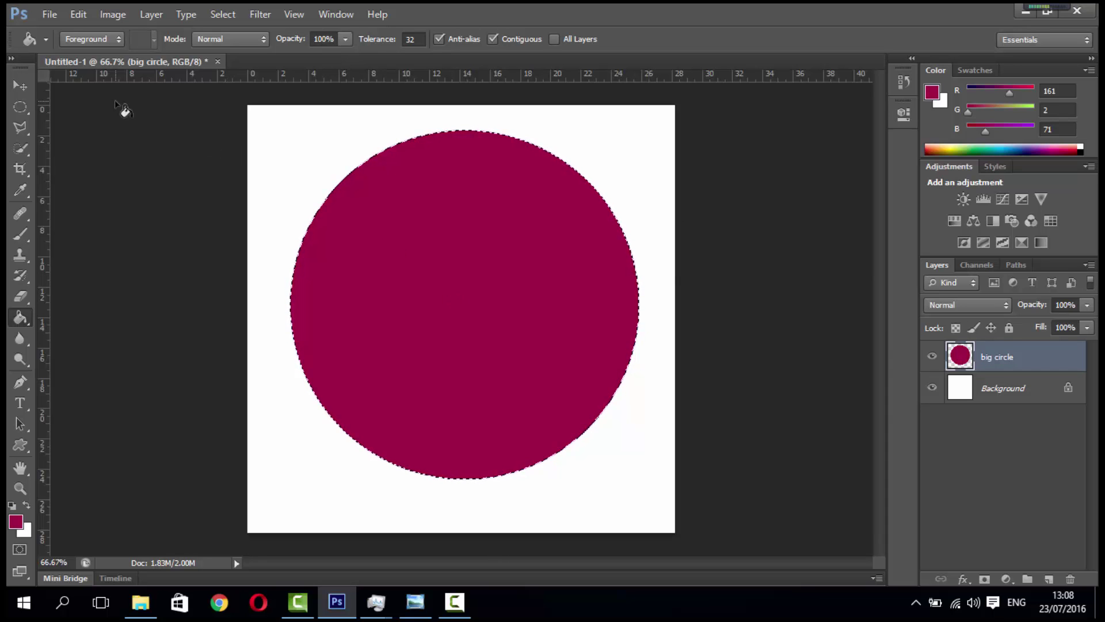
left_click(19, 106)
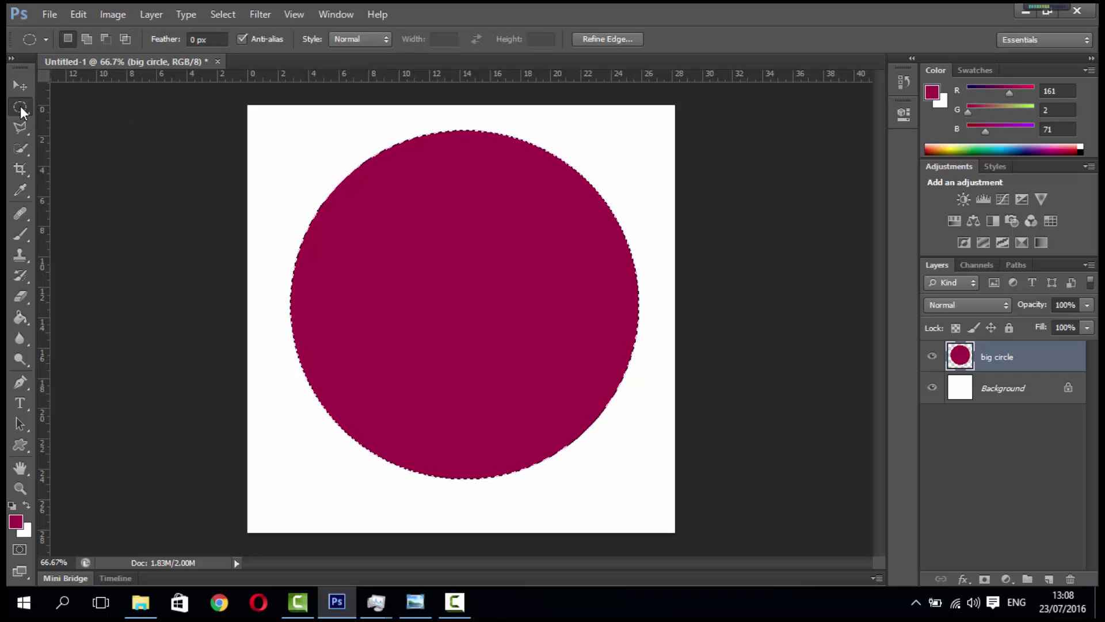
left_click(299, 166)
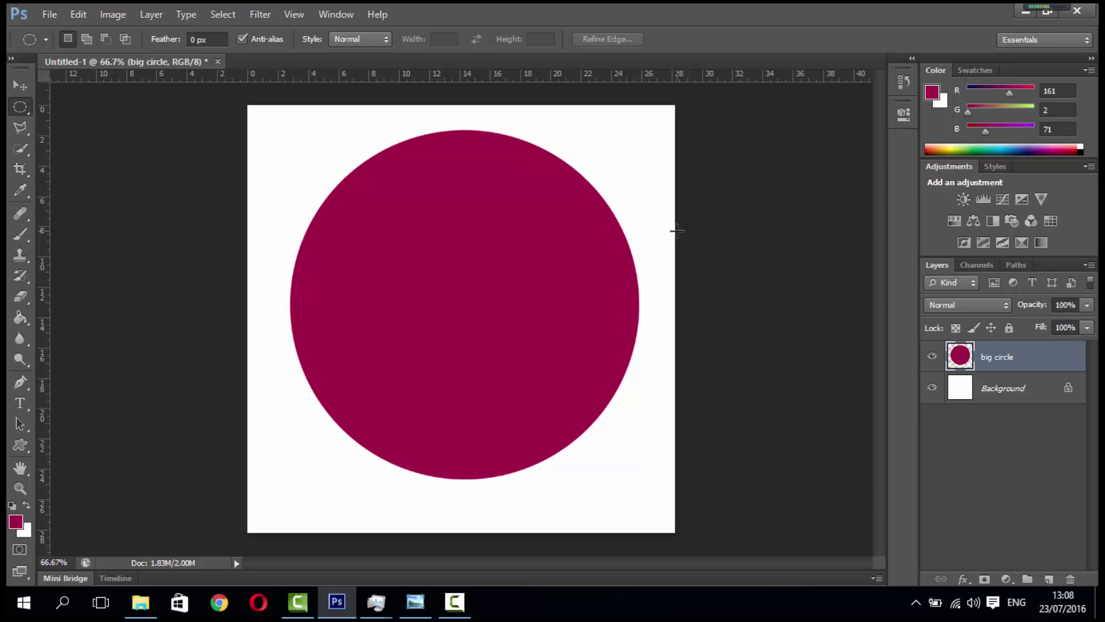
Step: Add a layer named "light" and draw a tall elliptical selection about 13 by 18.5 cm inside the circle
left_click(1049, 580)
double_click(997, 359)
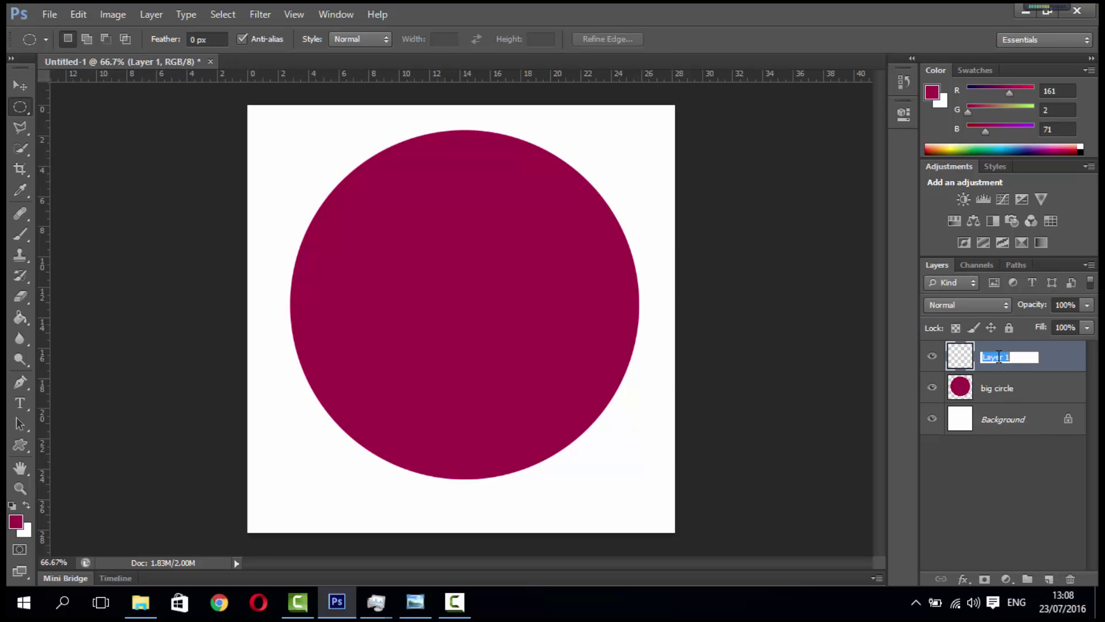
key("BackSpace")
key("Return")
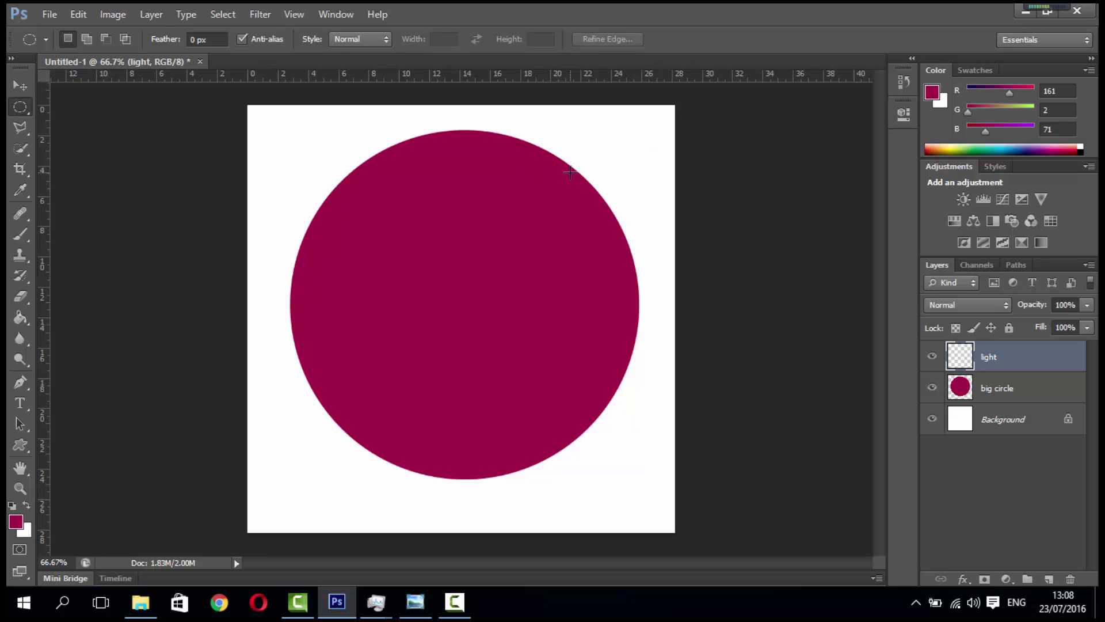
left_click_drag(570, 172, 370, 453)
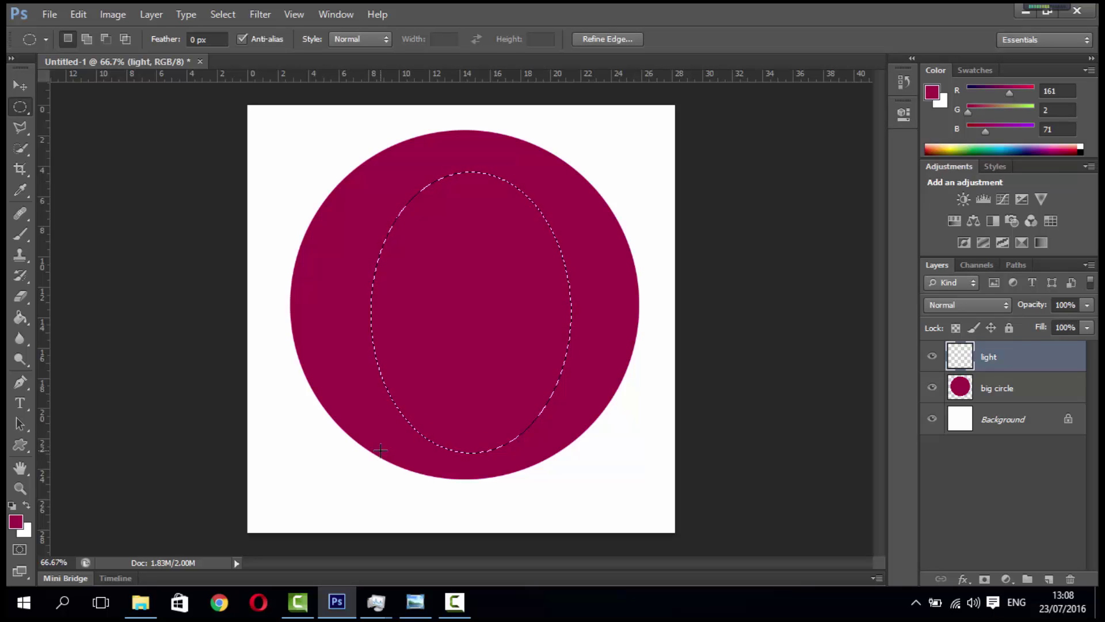
Step: Choose the Gradient tool and set the foreground colour to white, ffffff, matching the background colour
left_click(27, 324)
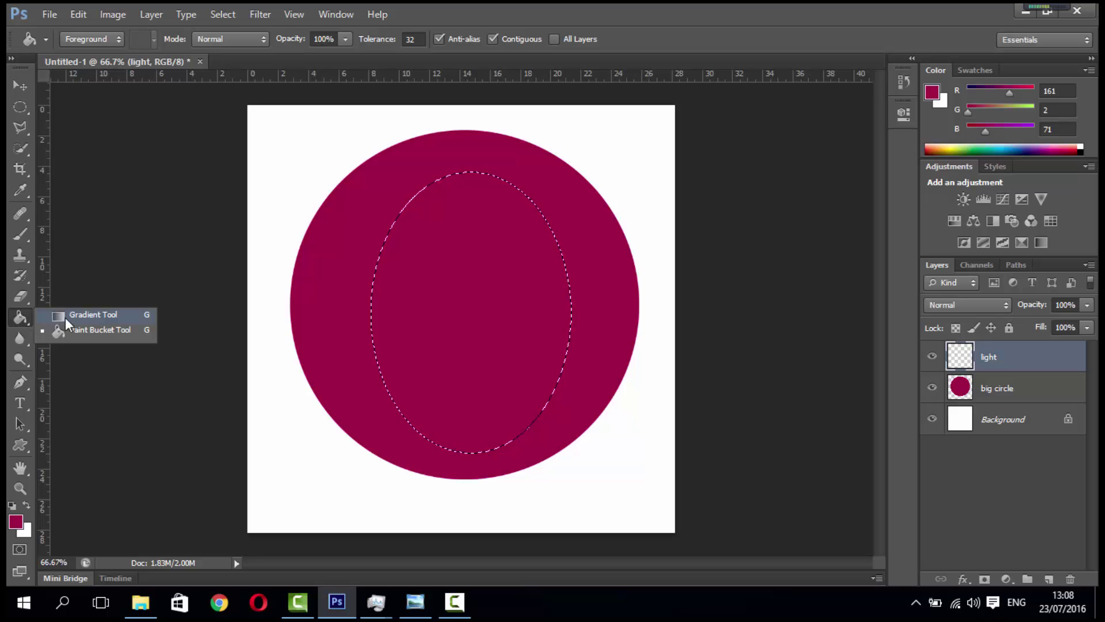
left_click(69, 313)
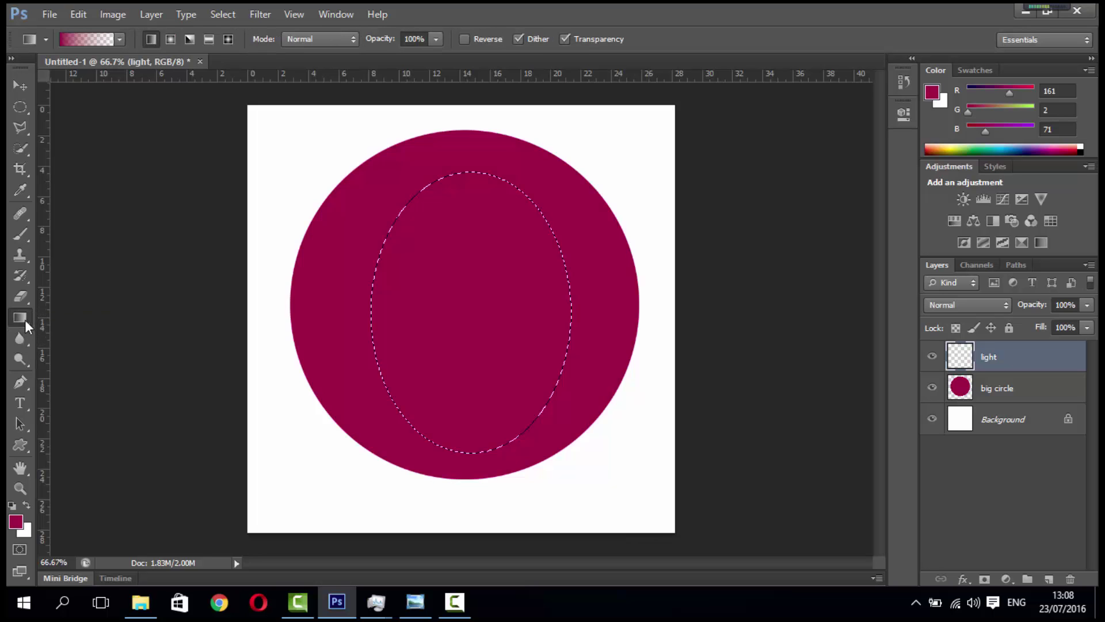
left_click(25, 321)
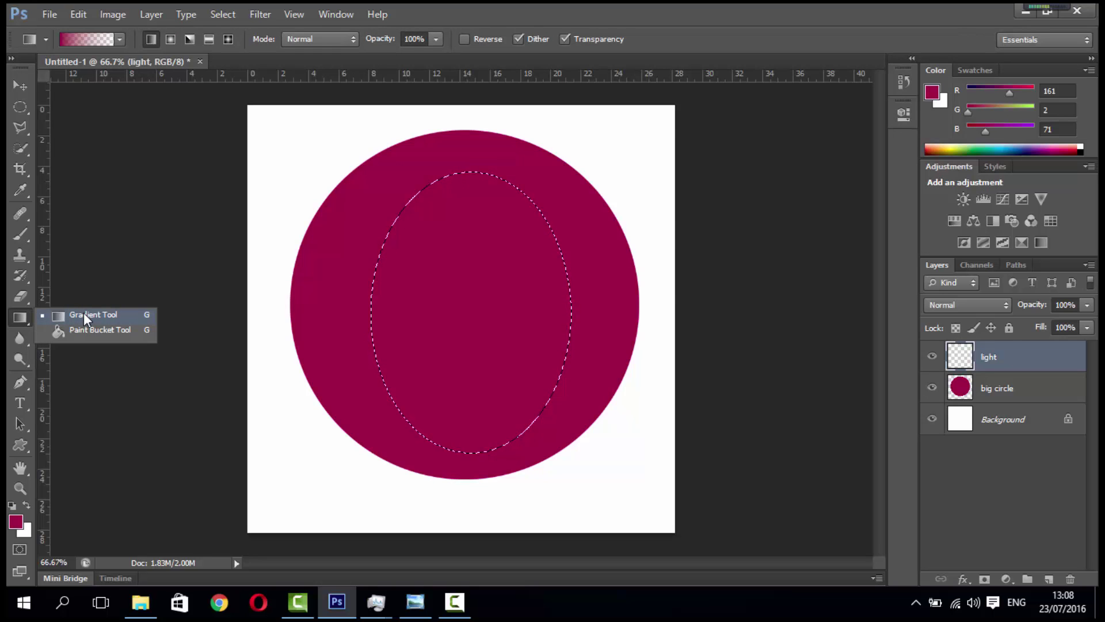
left_click(100, 317)
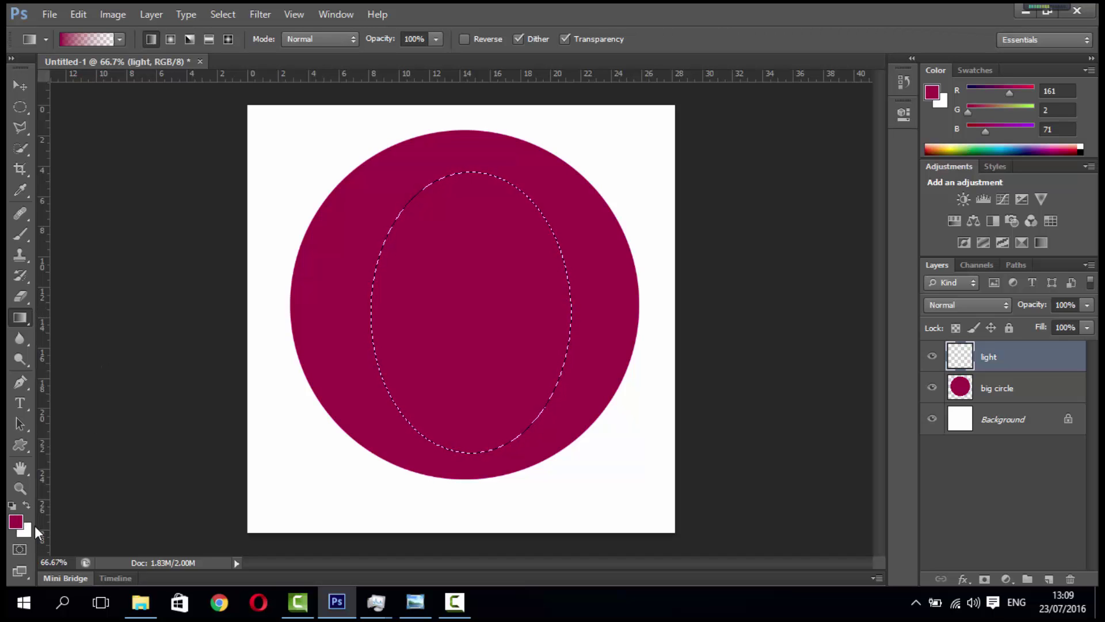
left_click(16, 521)
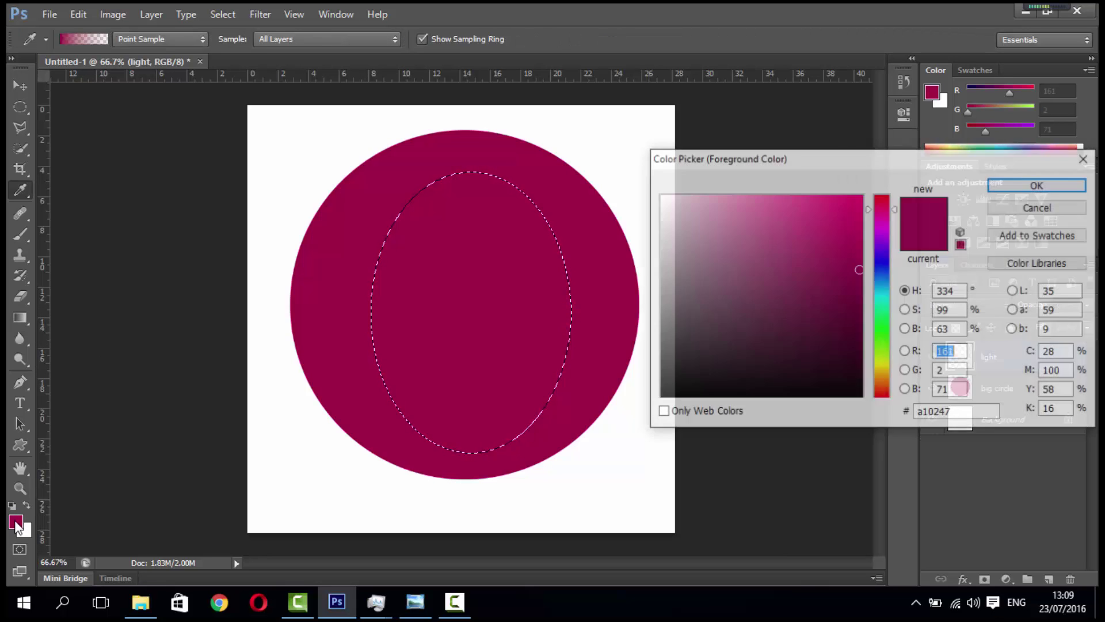
left_click(622, 182)
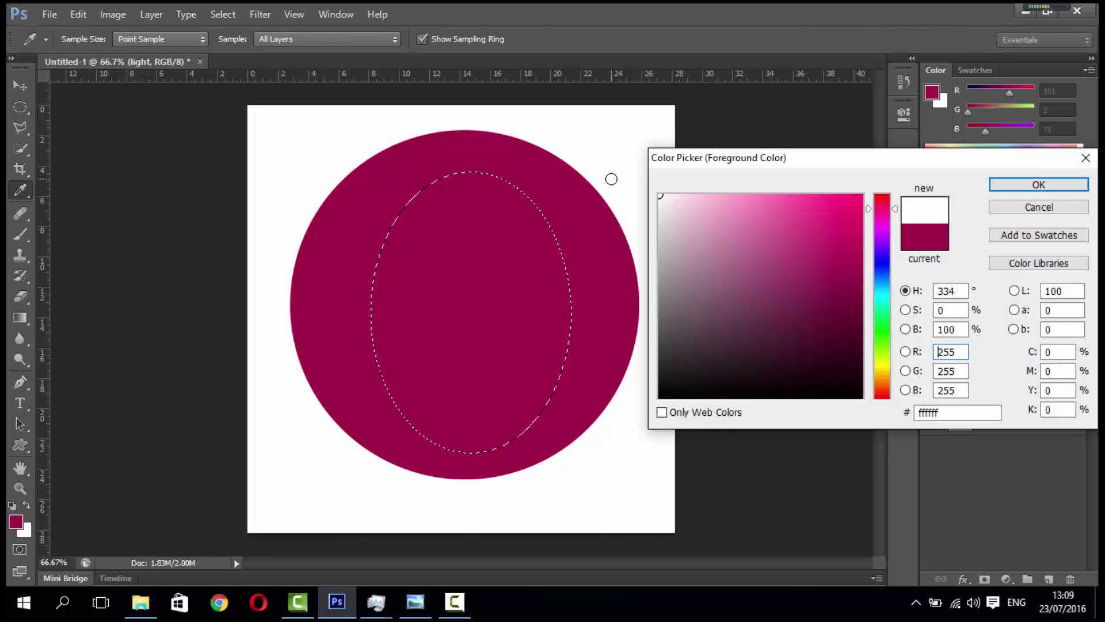
key("Return")
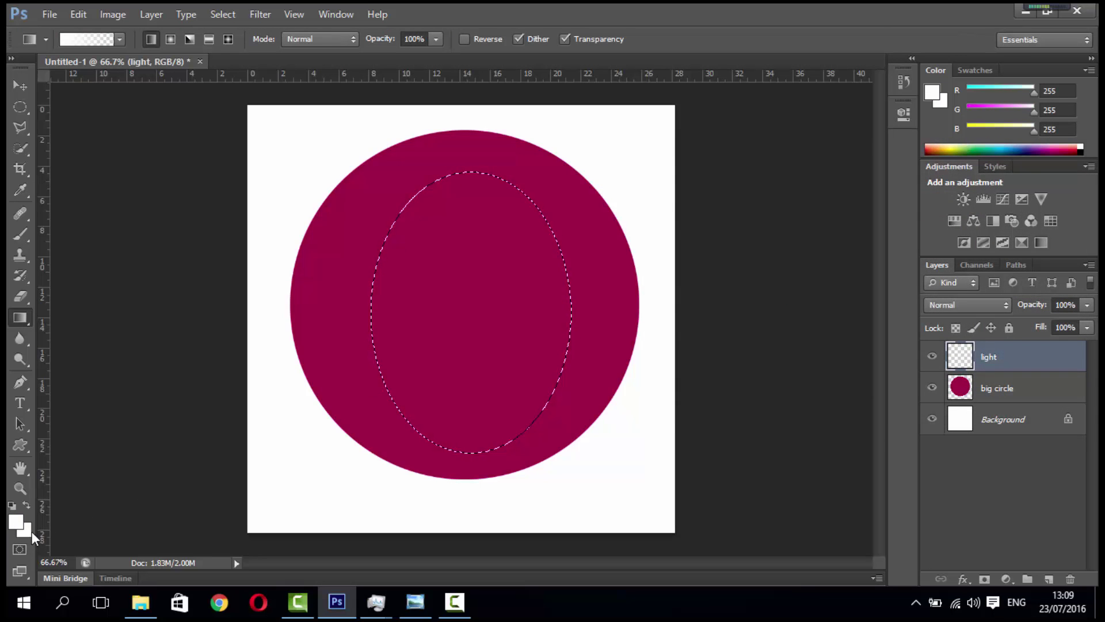
left_click(30, 531)
key("Return")
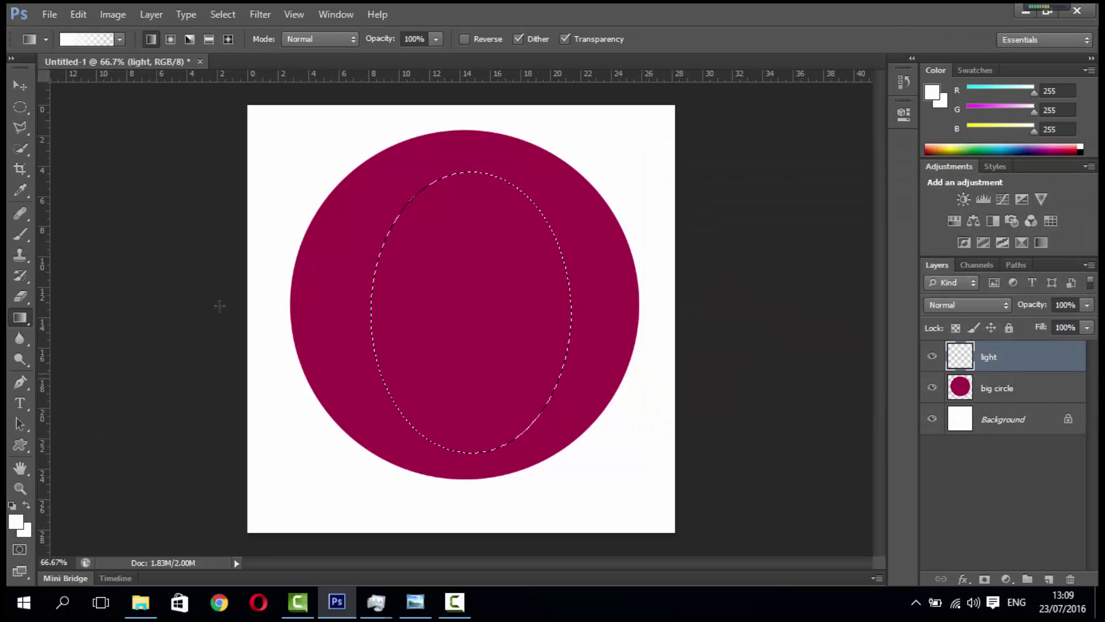
Step: Pick the white-to-transparent gradient preset and reset the gradient presets to the defaults
right_click(467, 272)
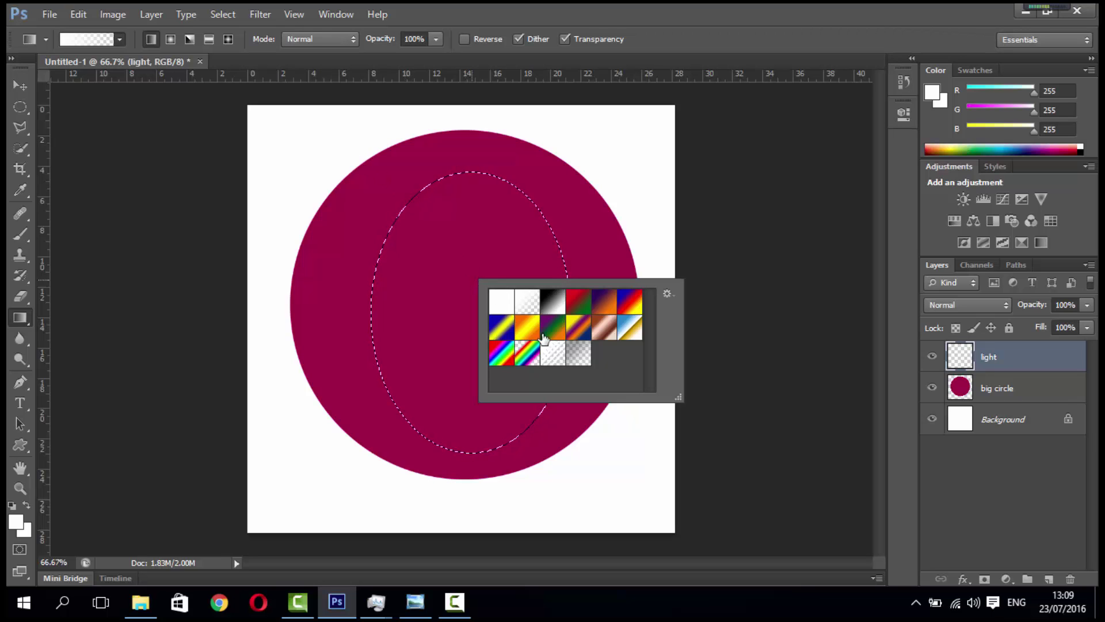
left_click(529, 312)
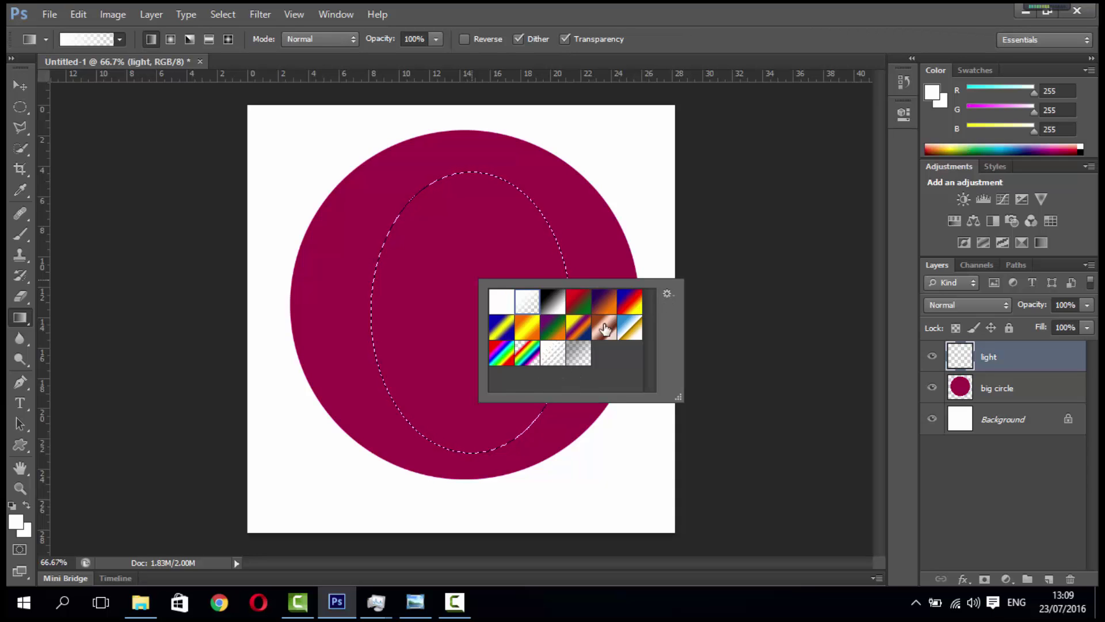
left_click(666, 293)
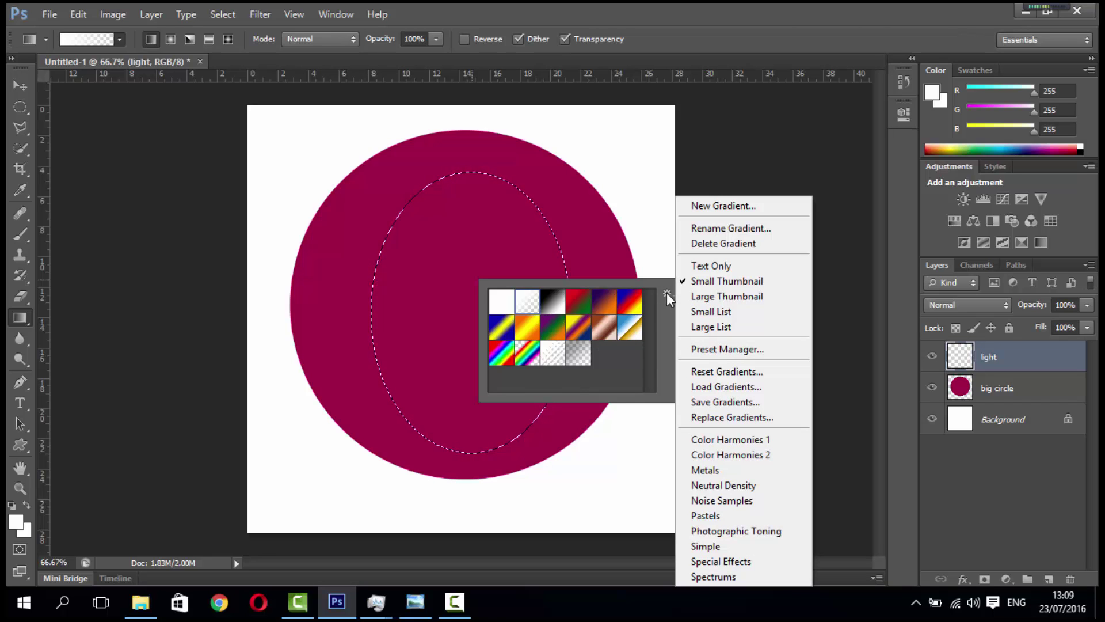
left_click(714, 375)
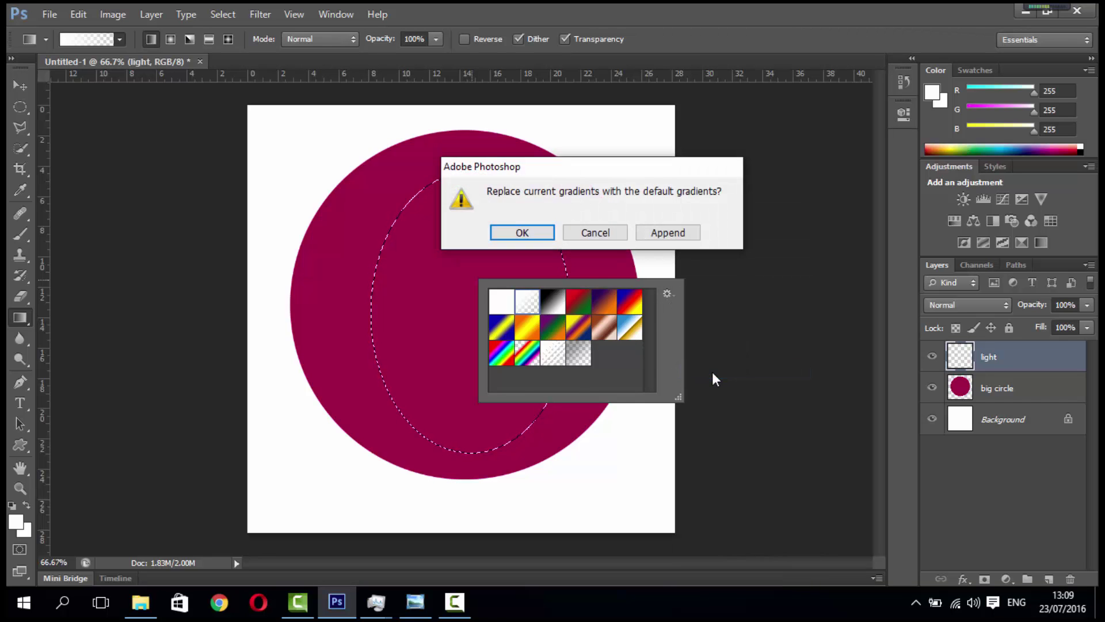
left_click(530, 231)
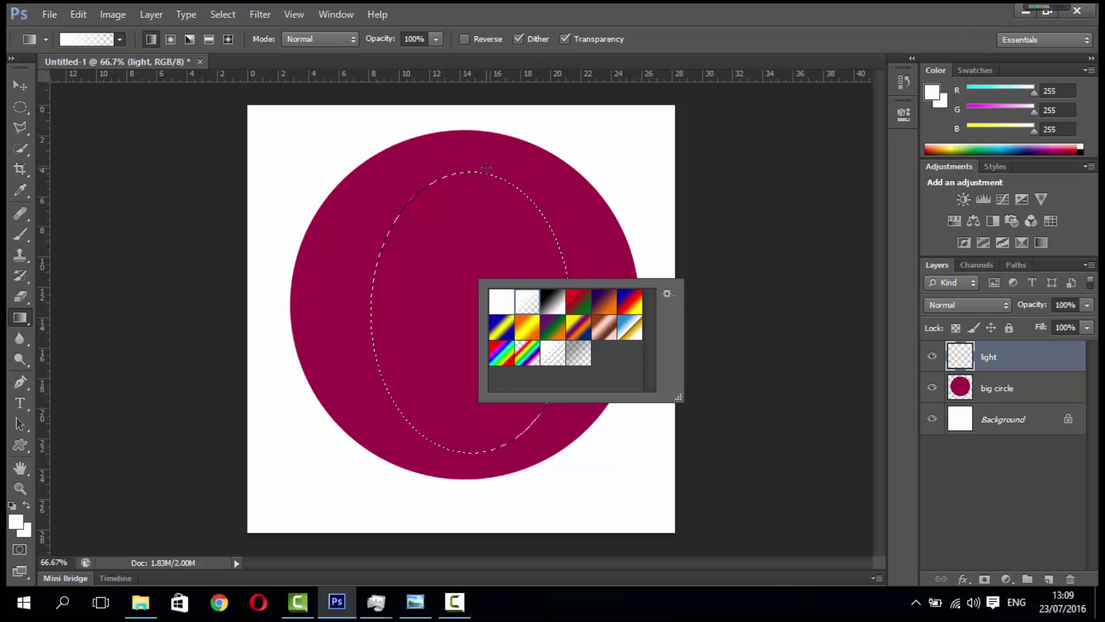
Step: Fill the elliptical selection on the "light" layer with a diagonal gradient from its upper left to its lower right and clear the selection
left_click(16, 320)
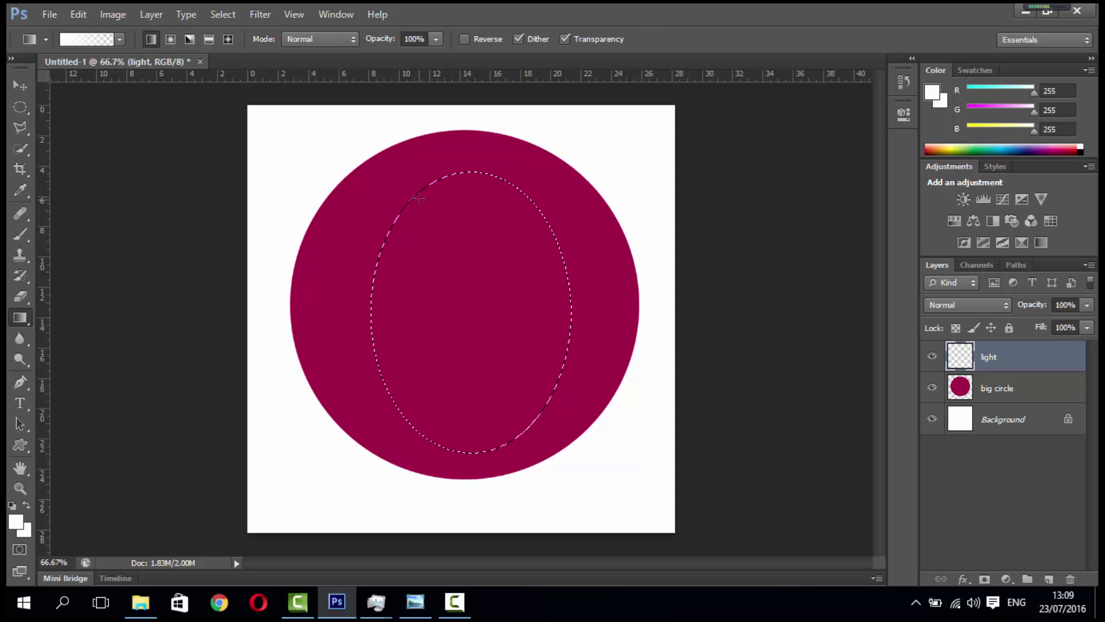
left_click_drag(419, 197, 526, 430)
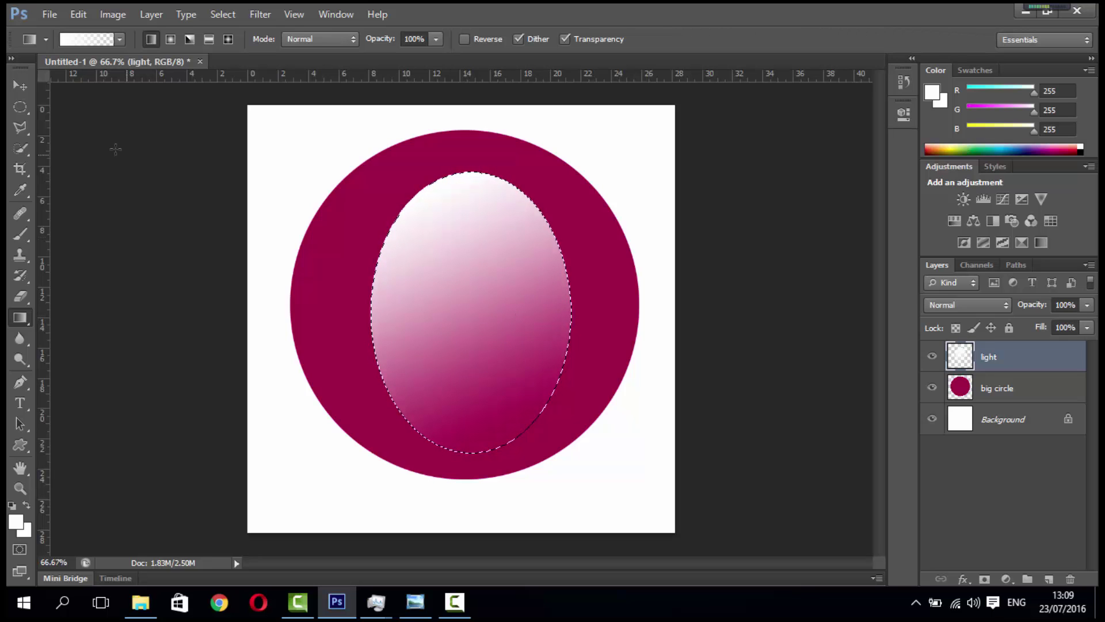
left_click(22, 105)
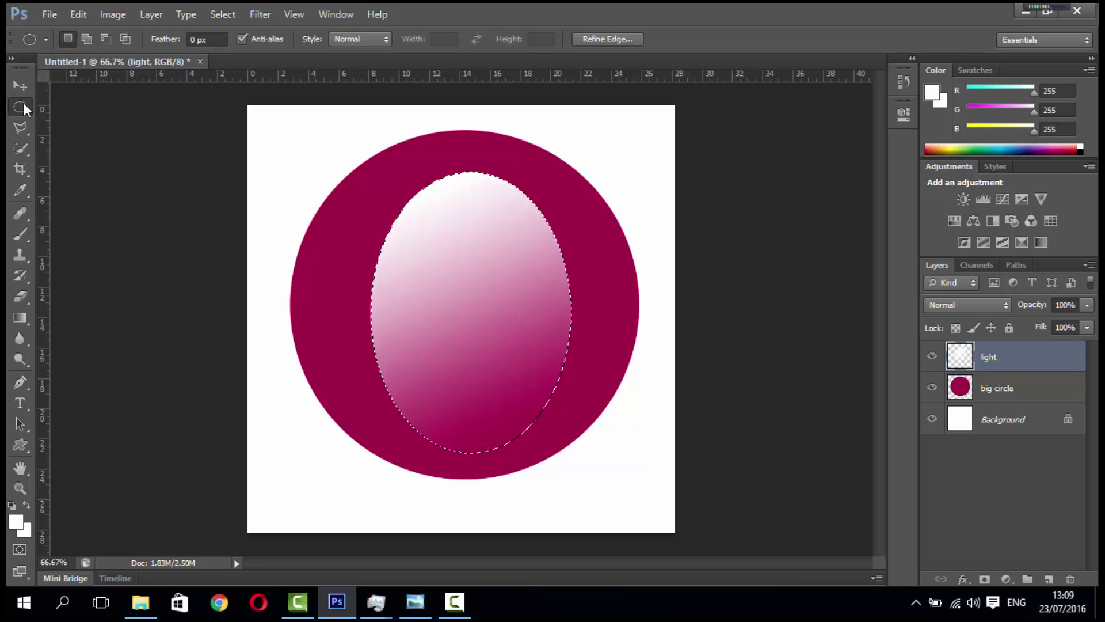
left_click(316, 240)
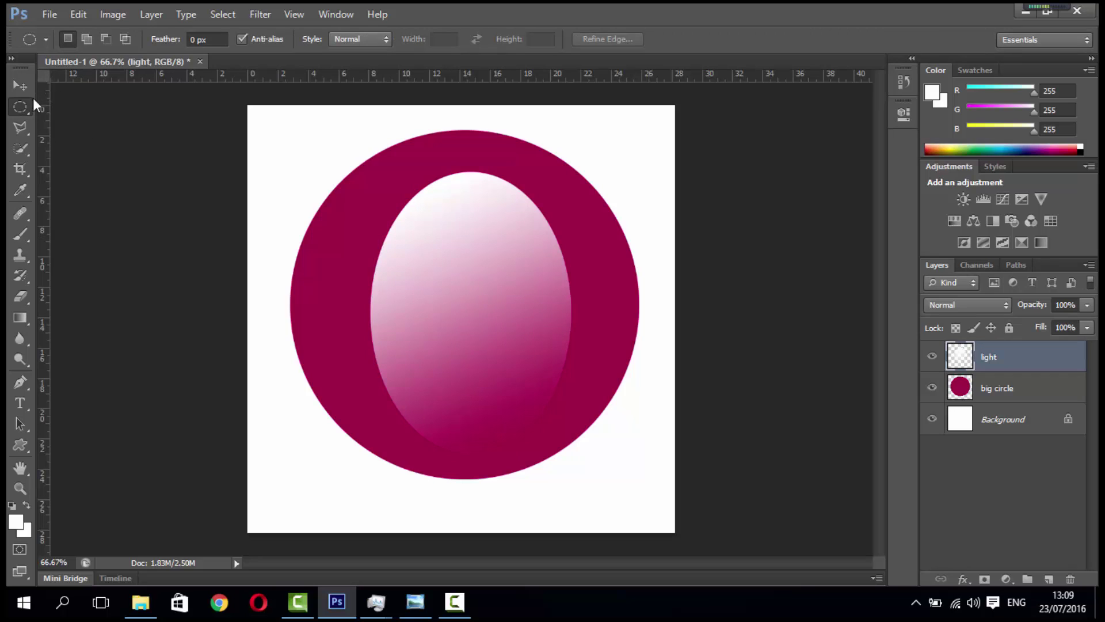
Step: Rotate the gradient ellipse about 31 degrees clockwise and move it to the upper-left part of the magenta circle
left_click(19, 84)
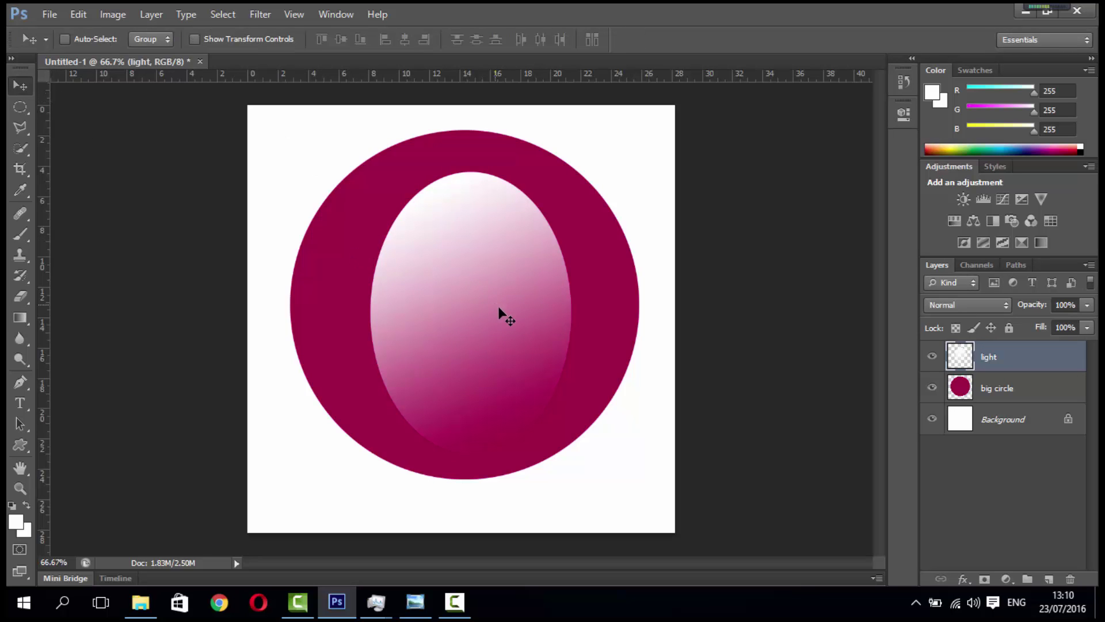
left_click_drag(502, 323, 483, 317)
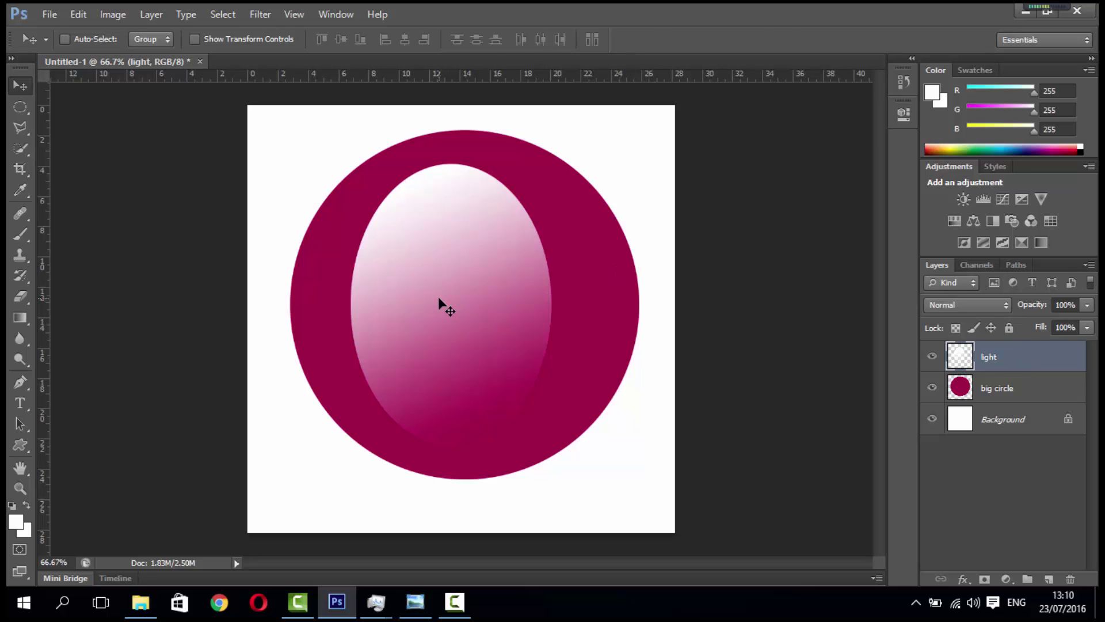
key("ctrl+t")
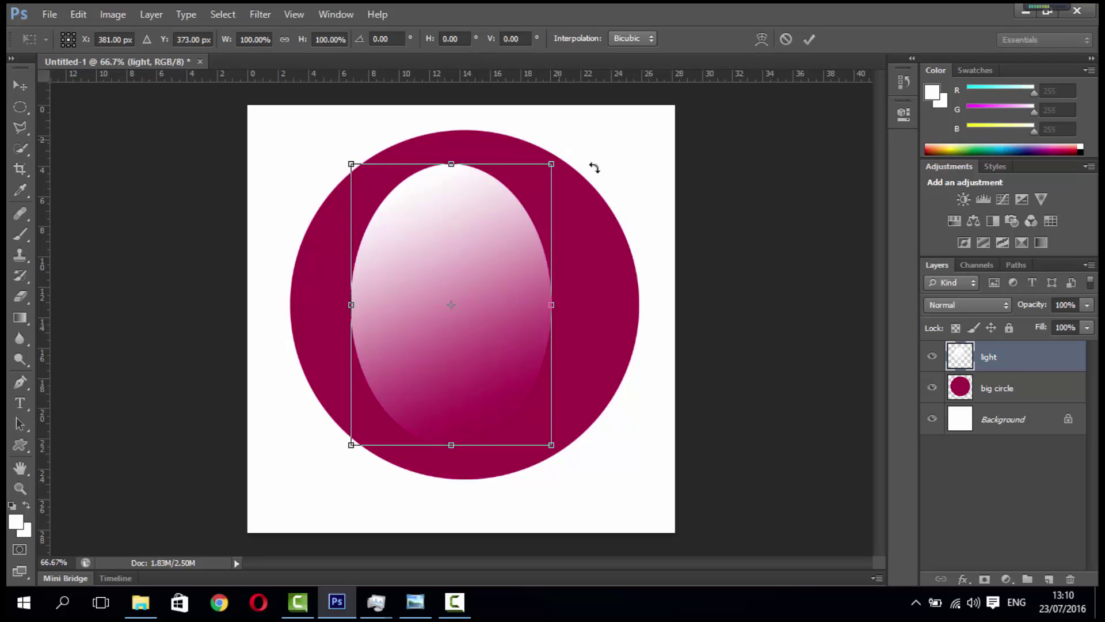
left_click_drag(595, 168, 626, 219)
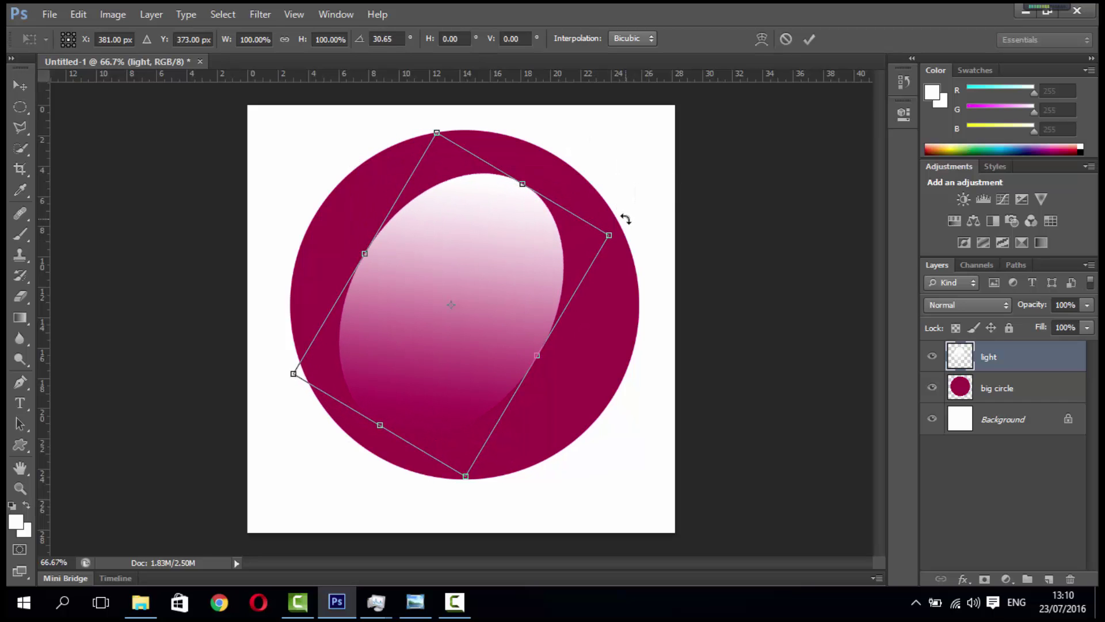
left_click_drag(476, 311, 447, 289)
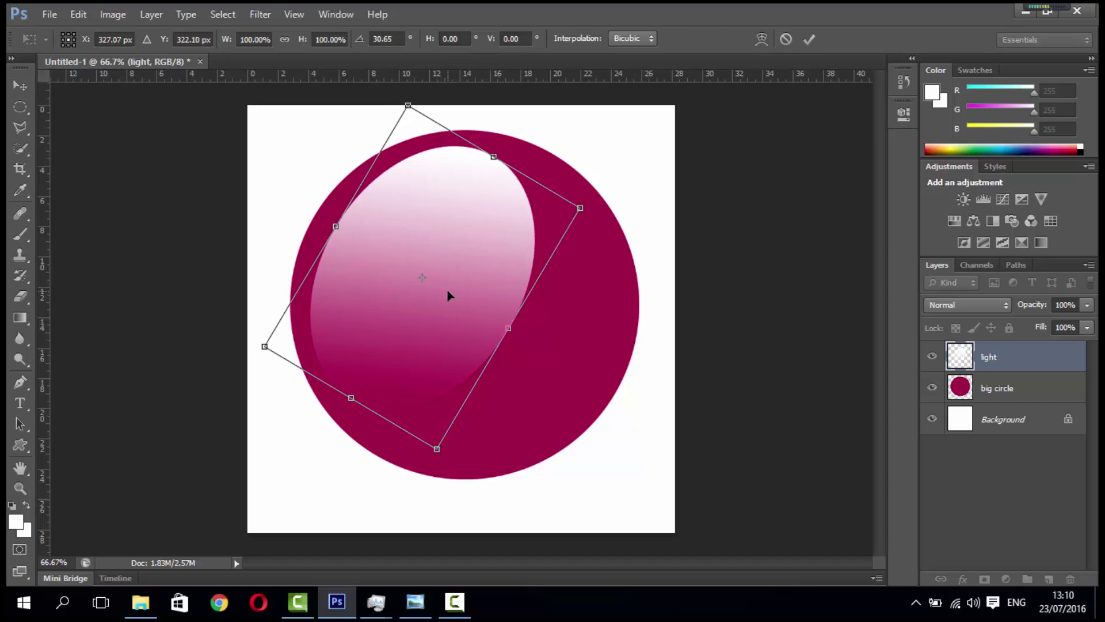
left_click(806, 40)
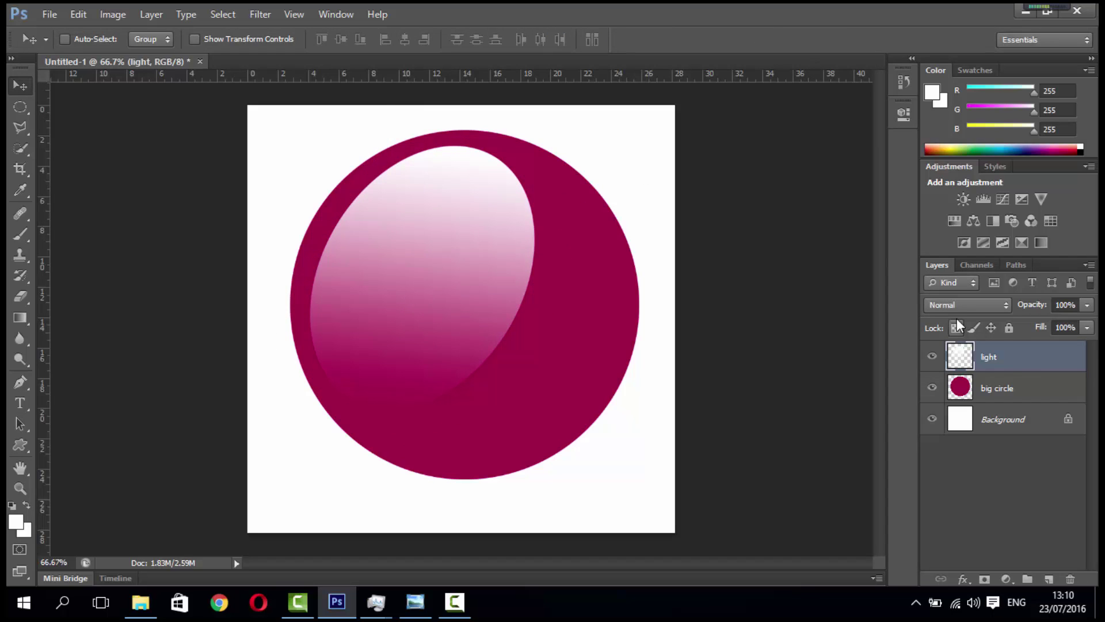
Step: Set the "light" layer's blend mode to Overlay and its opacity to 51%
left_click(984, 305)
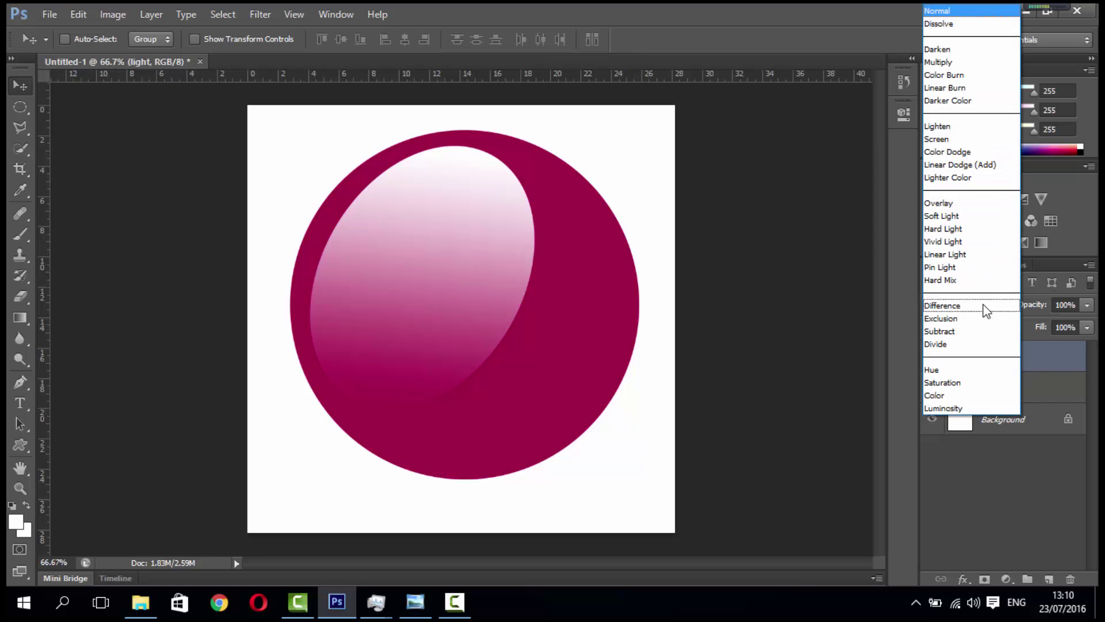
left_click(945, 203)
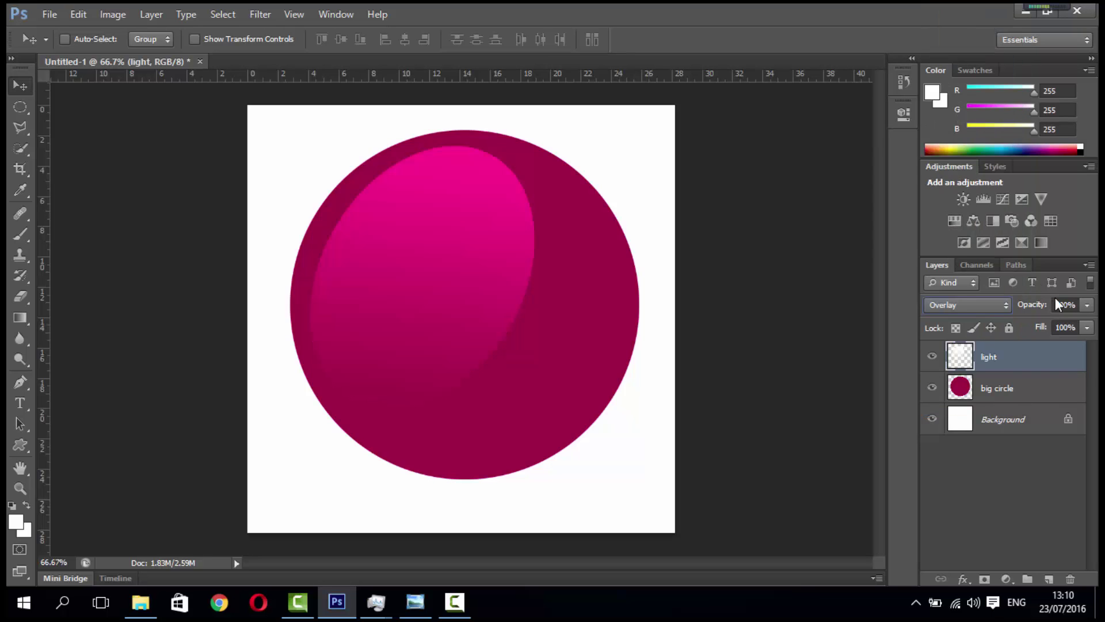
left_click(1088, 306)
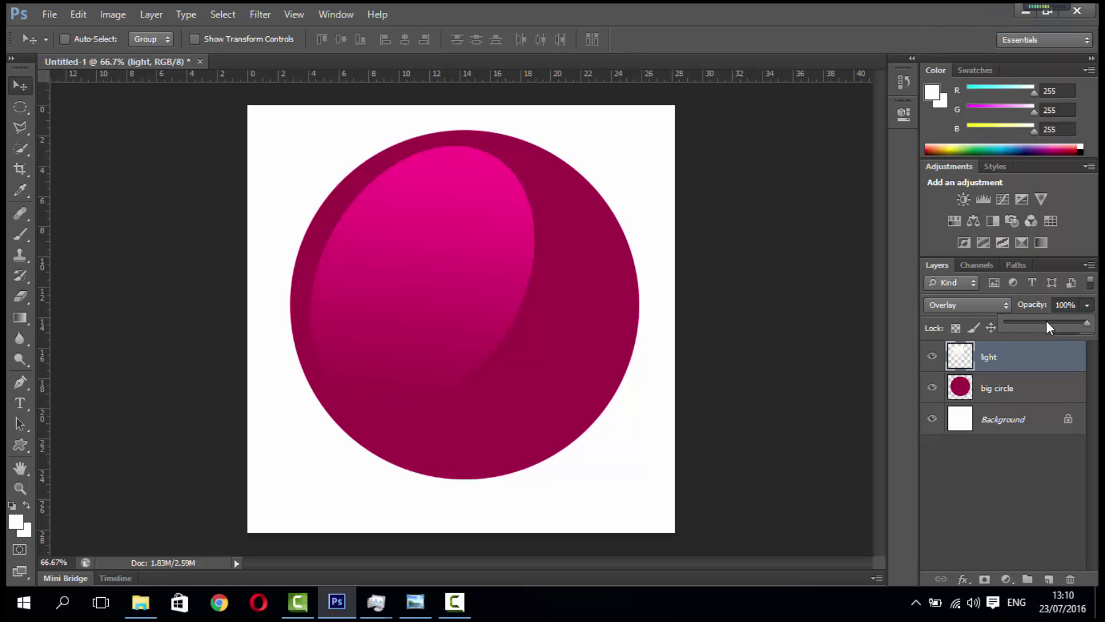
left_click_drag(1045, 319, 1042, 321)
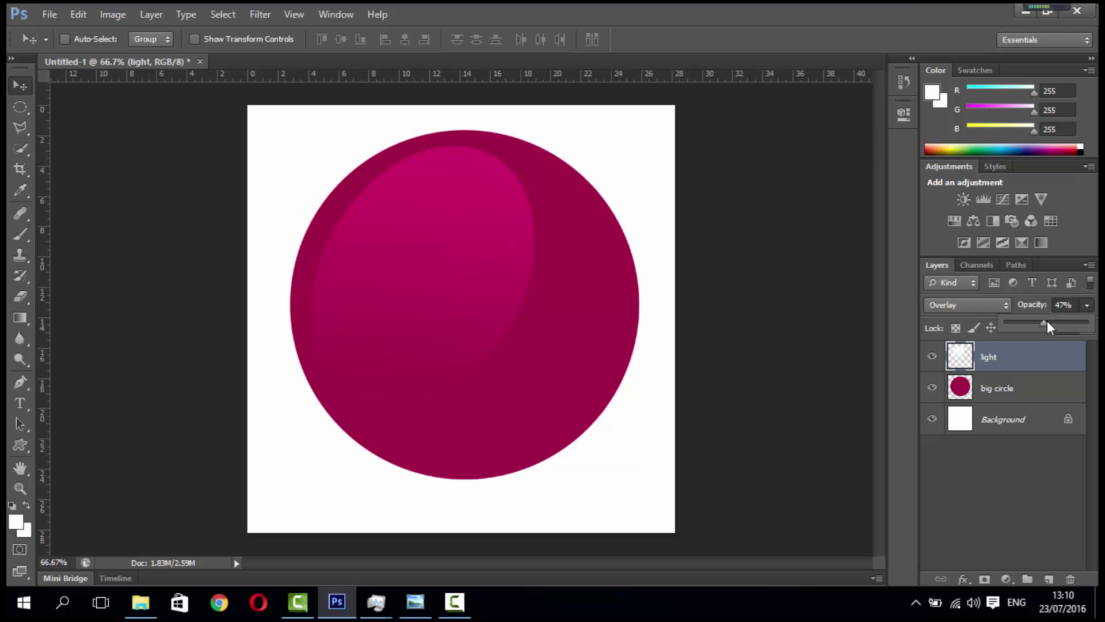
left_click(1037, 373)
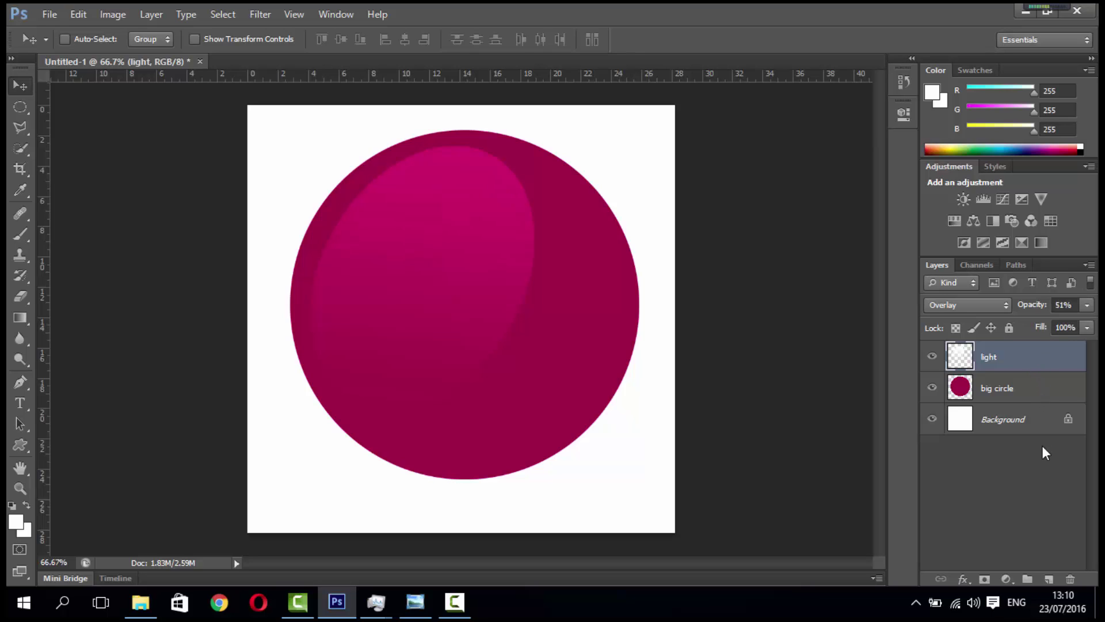
Step: Add a layer named "G" above the "light" layer and choose the Elliptical Marquee tool
left_click(1049, 579)
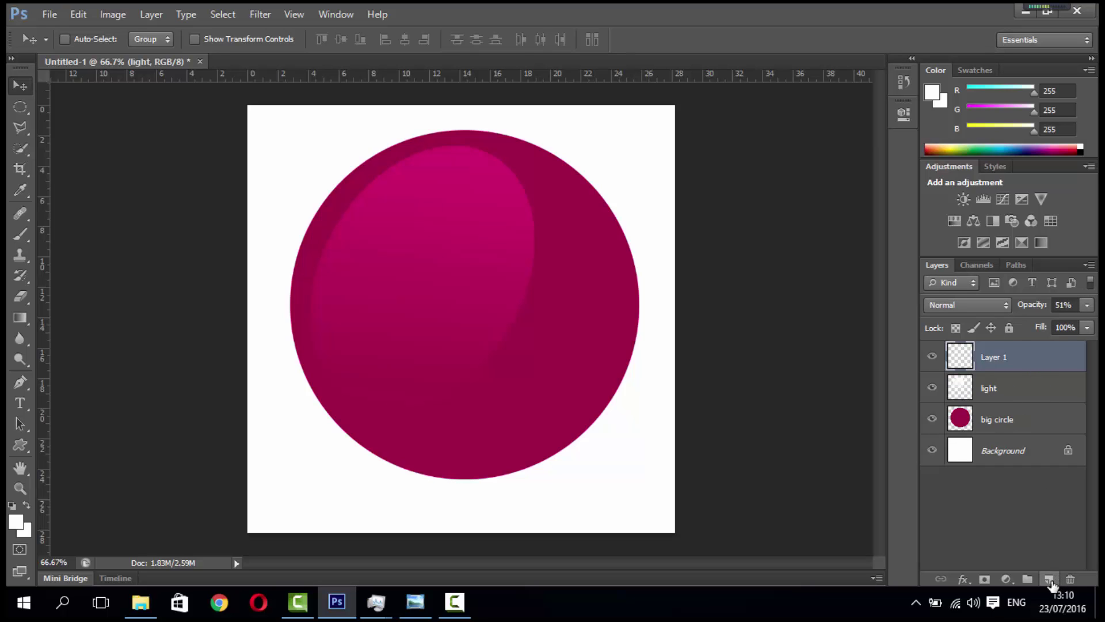
double_click(990, 357)
type("G")
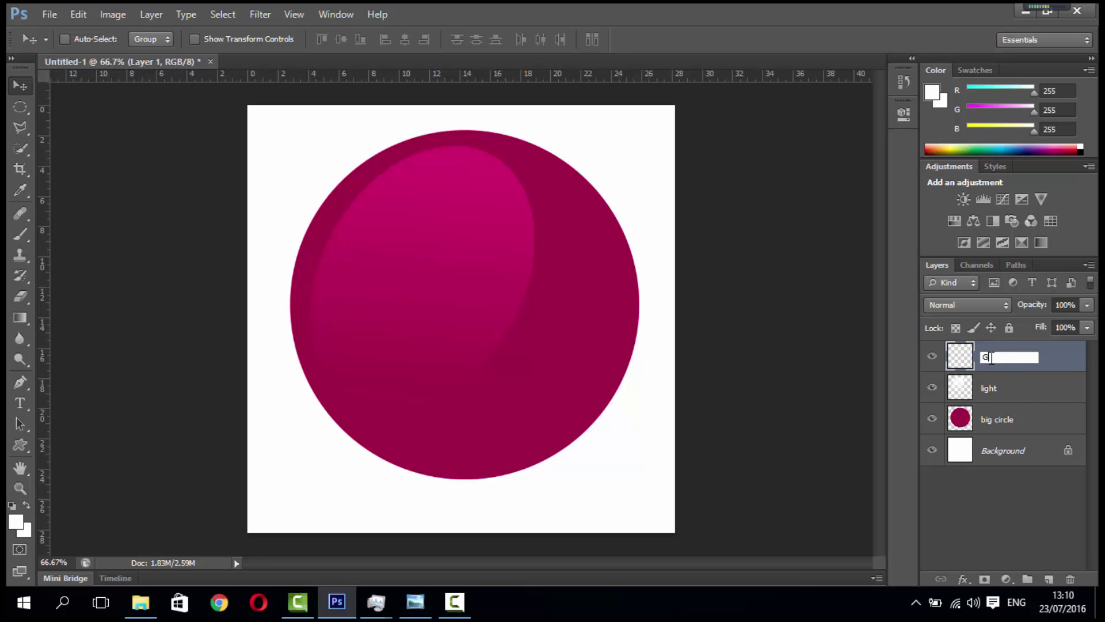
key("Return")
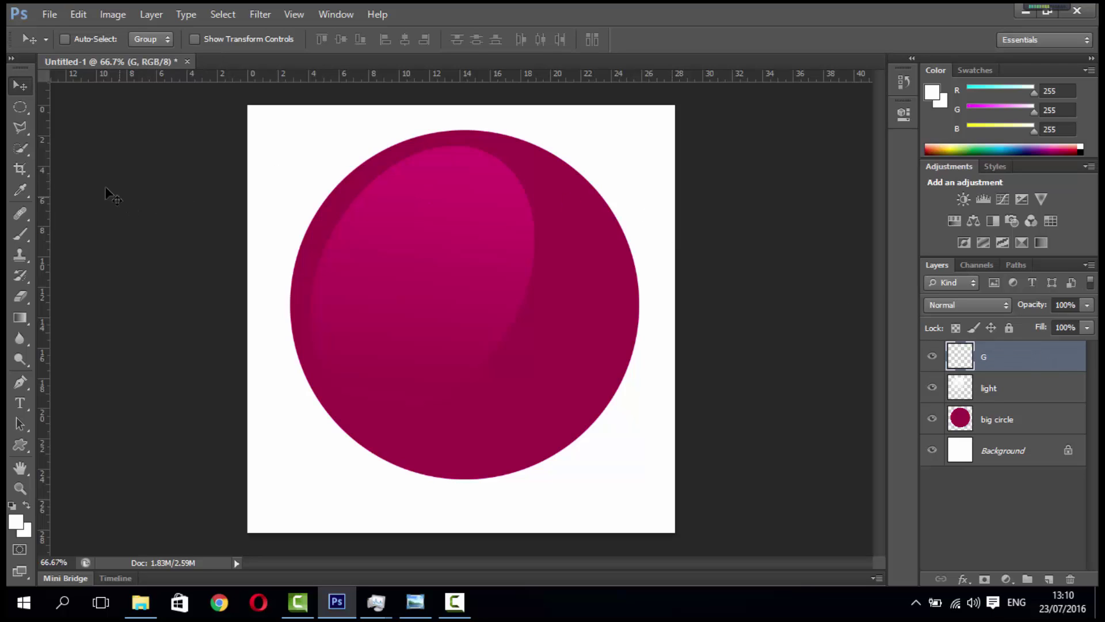
left_click(24, 113)
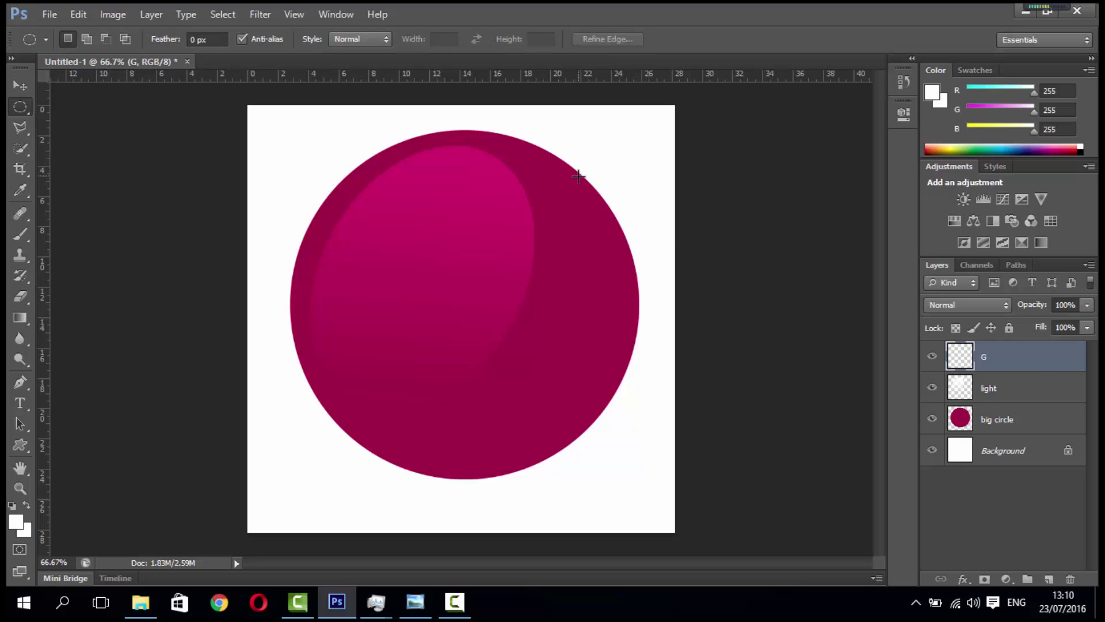
left_click_drag(577, 176, 321, 554)
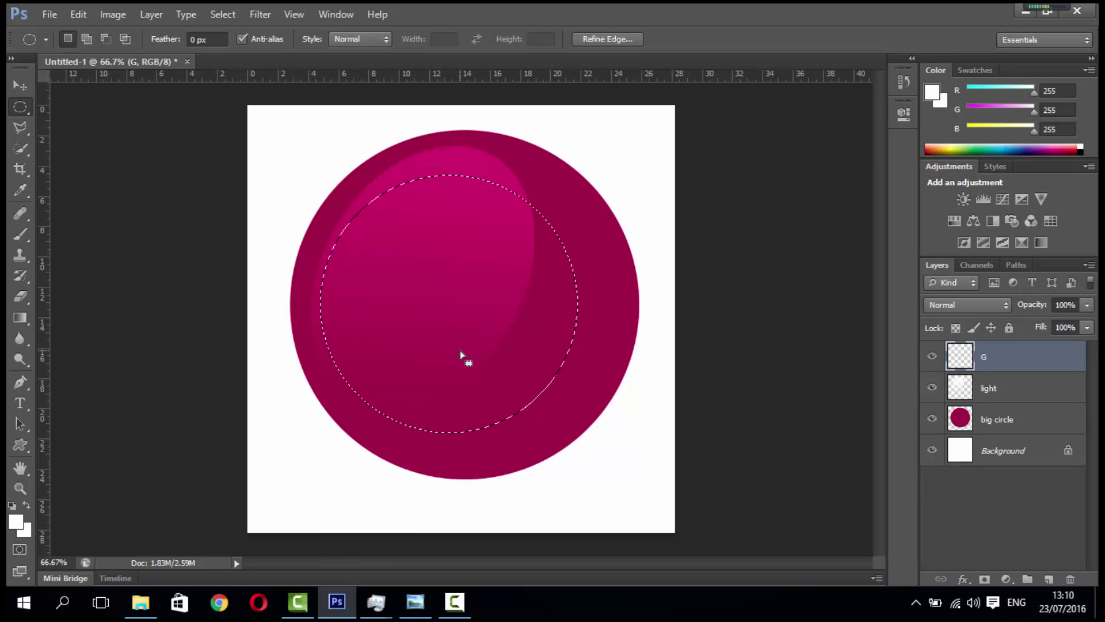
left_click_drag(461, 340, 478, 333)
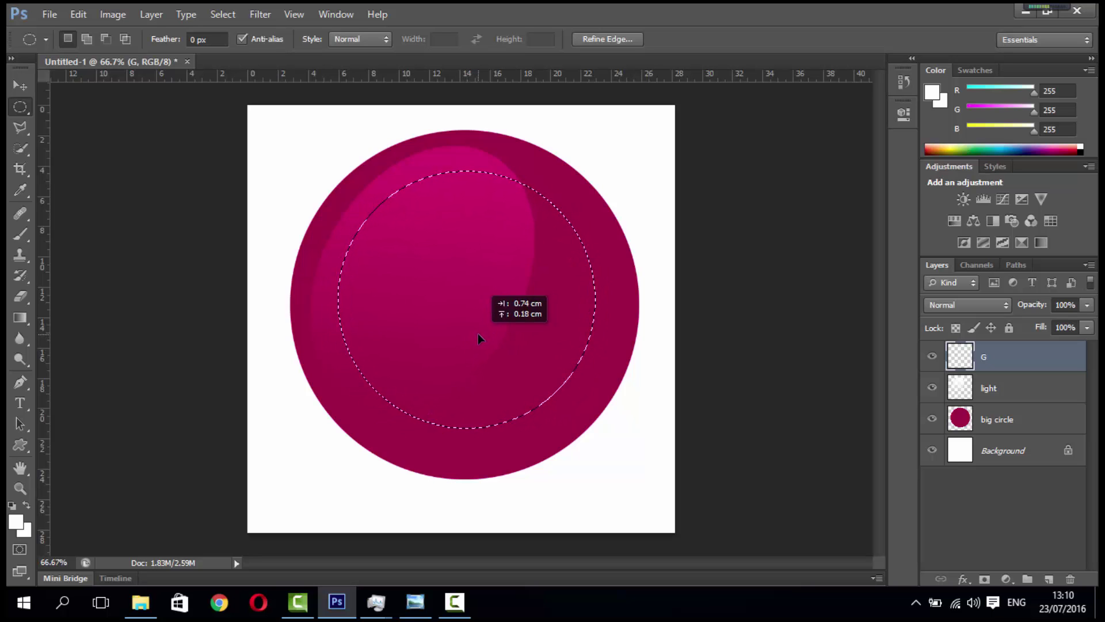
key("ctrl+d")
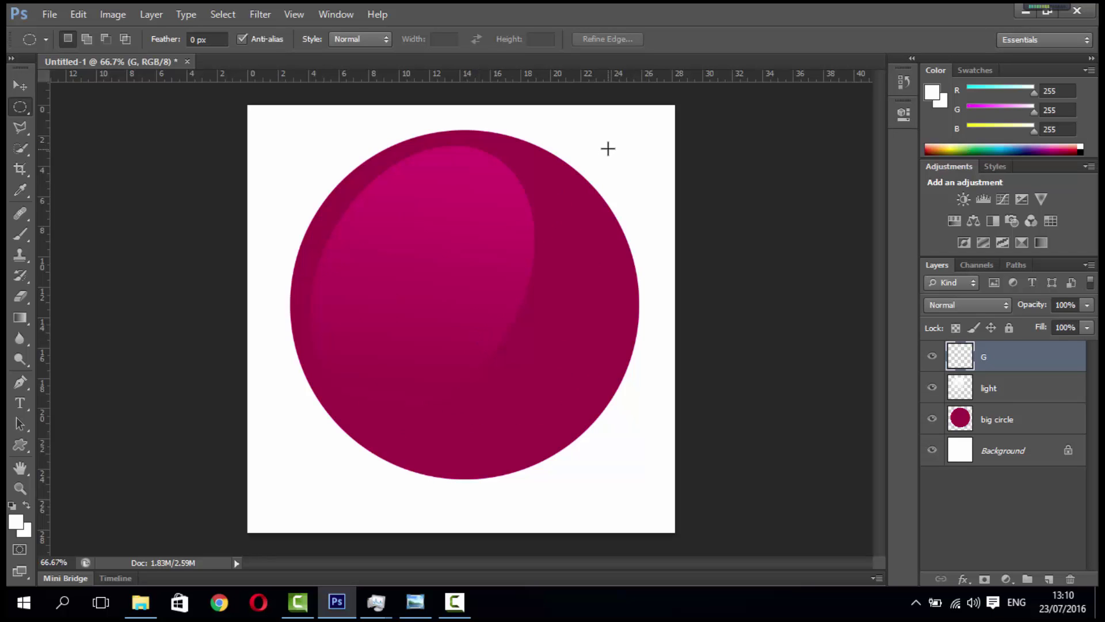
Step: Stroke a circular selection centred inside the magenta circle with a 14 px white centred stroke on the "G" layer and clear the selection
left_click_drag(606, 148, 340, 498)
mouse_move(462, 304)
left_mouse_down()
mouse_move(469, 328)
mouse_move(463, 314)
left_mouse_up()
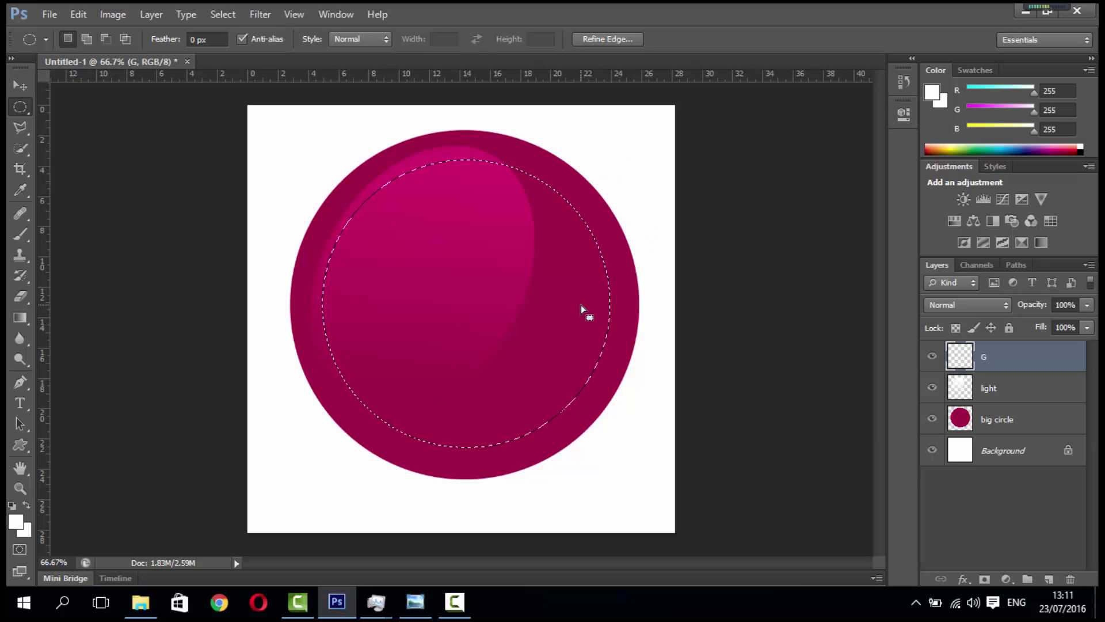
right_click(507, 350)
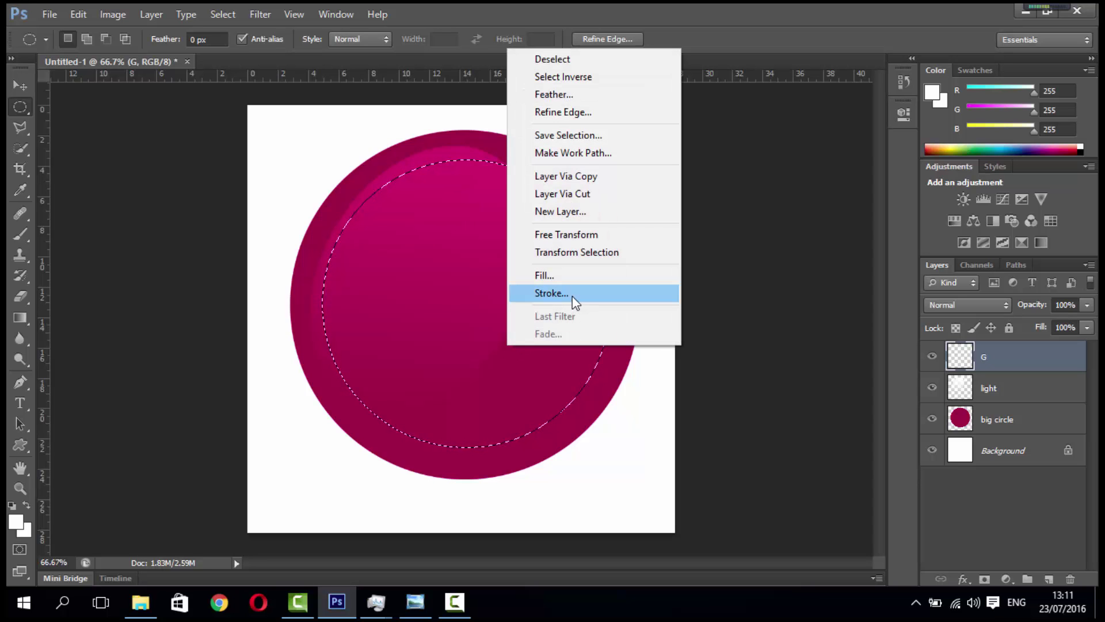
left_click(552, 293)
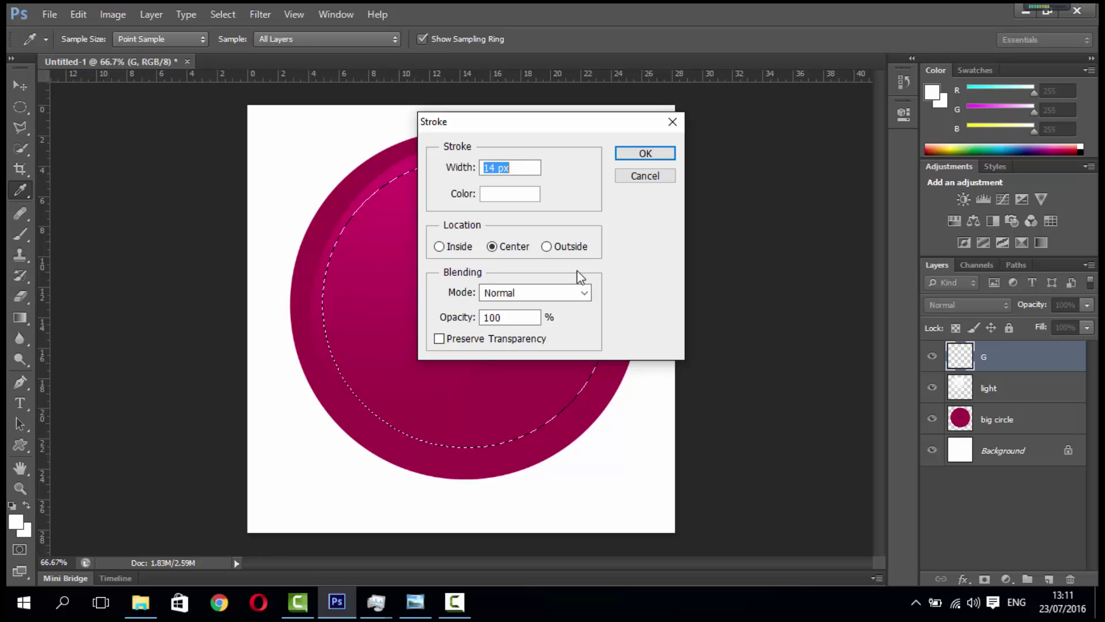
left_click(510, 194)
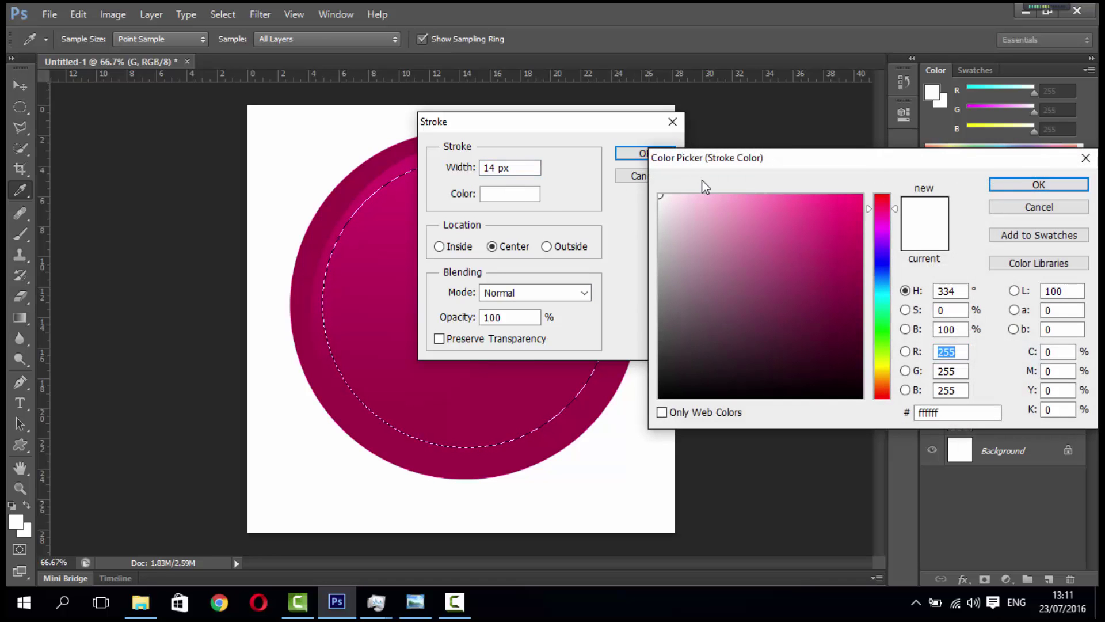
left_click(1011, 183)
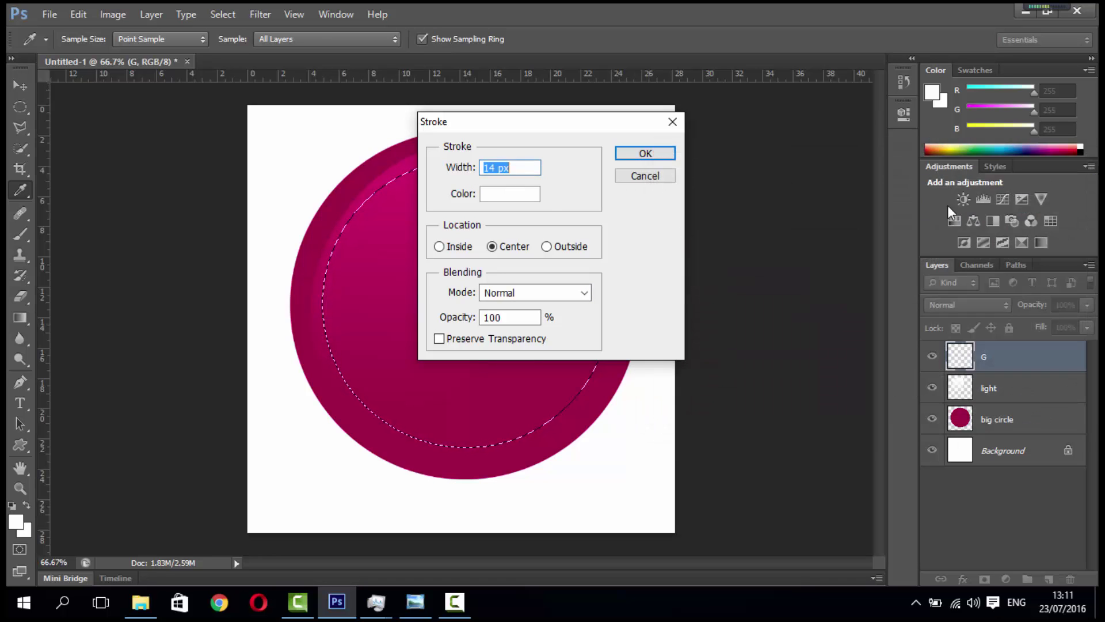
left_click(637, 154)
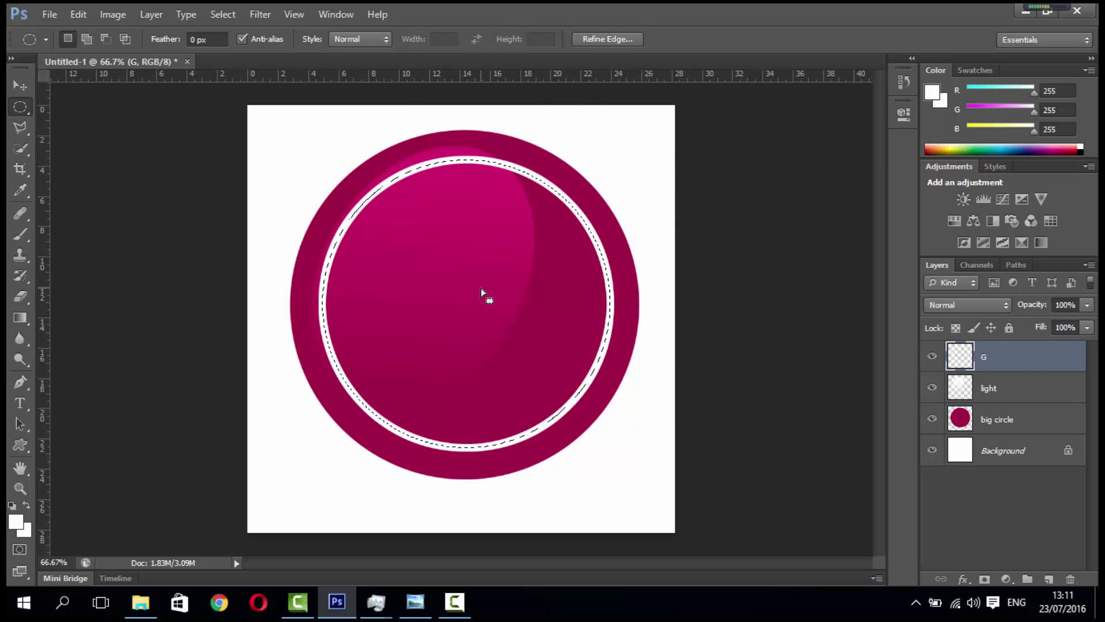
right_click(398, 269)
left_click(430, 274)
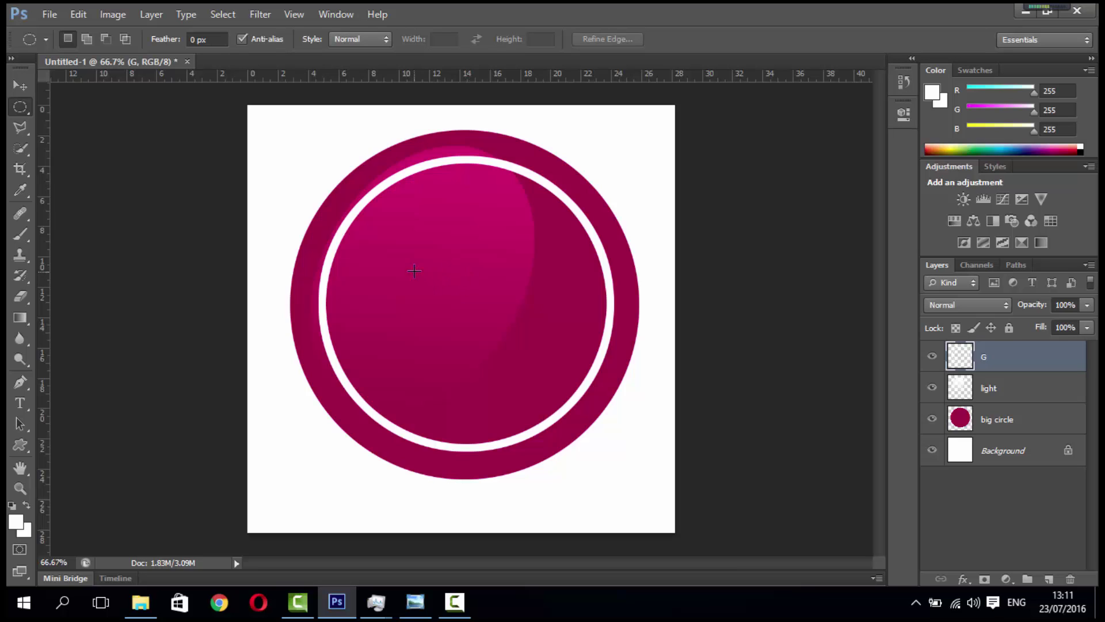
Step: Erase the upper-right arc of the white ring with a hard round 27 px eraser to open the G shape
left_click(29, 297)
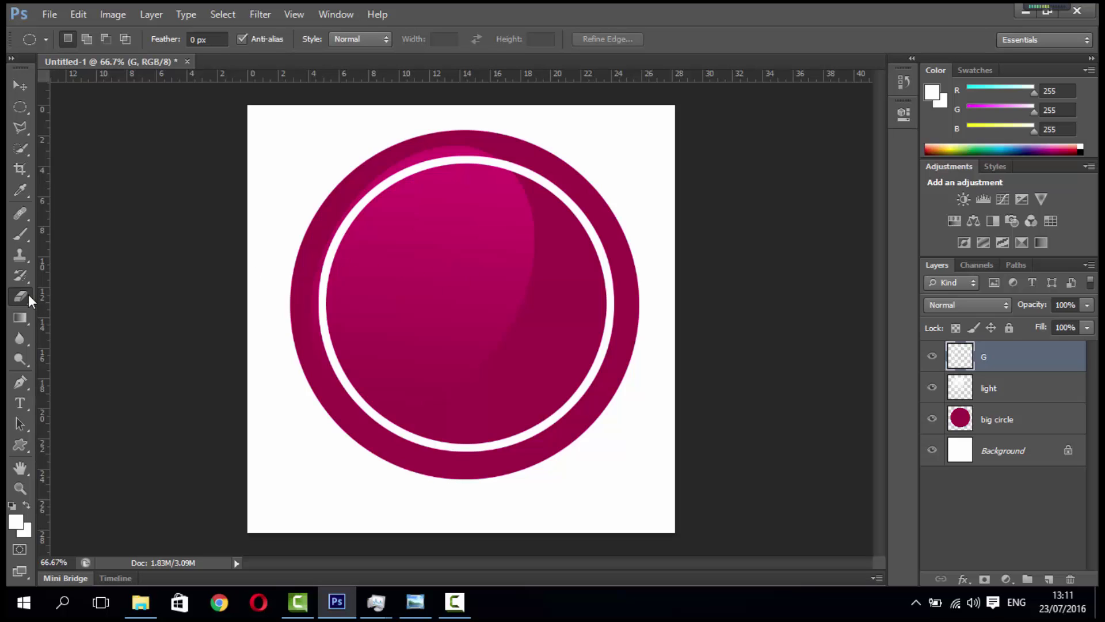
right_click(295, 175)
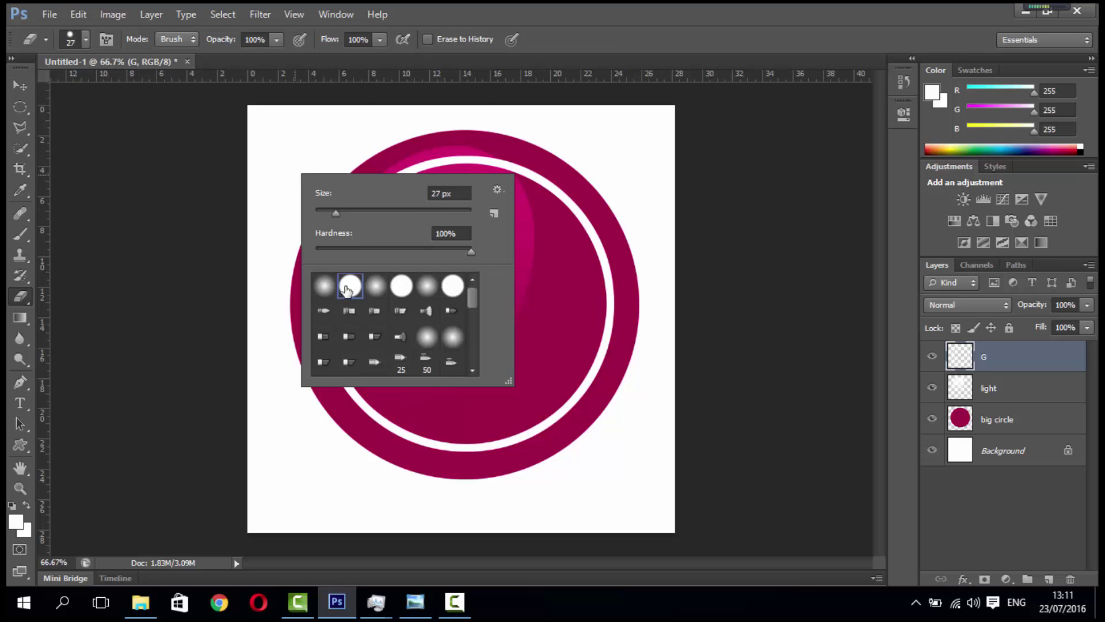
left_click(200, 282)
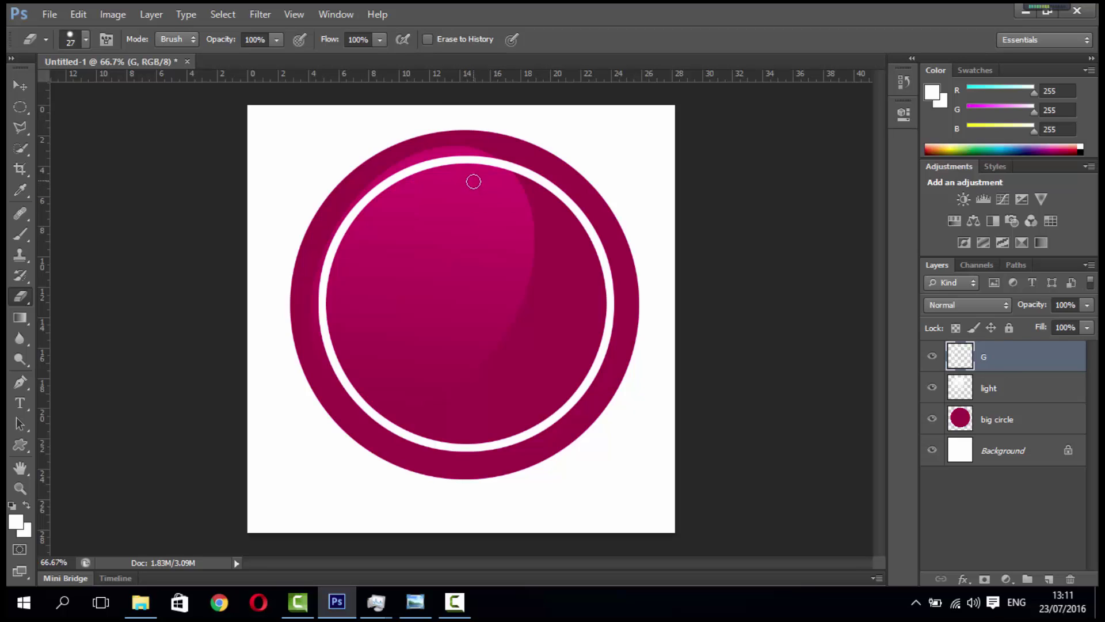
left_click(484, 160)
left_click(609, 278)
left_click(603, 261)
mouse_move(602, 261)
left_mouse_down()
mouse_move(561, 186)
mouse_move(567, 201)
mouse_move(490, 164)
left_mouse_up()
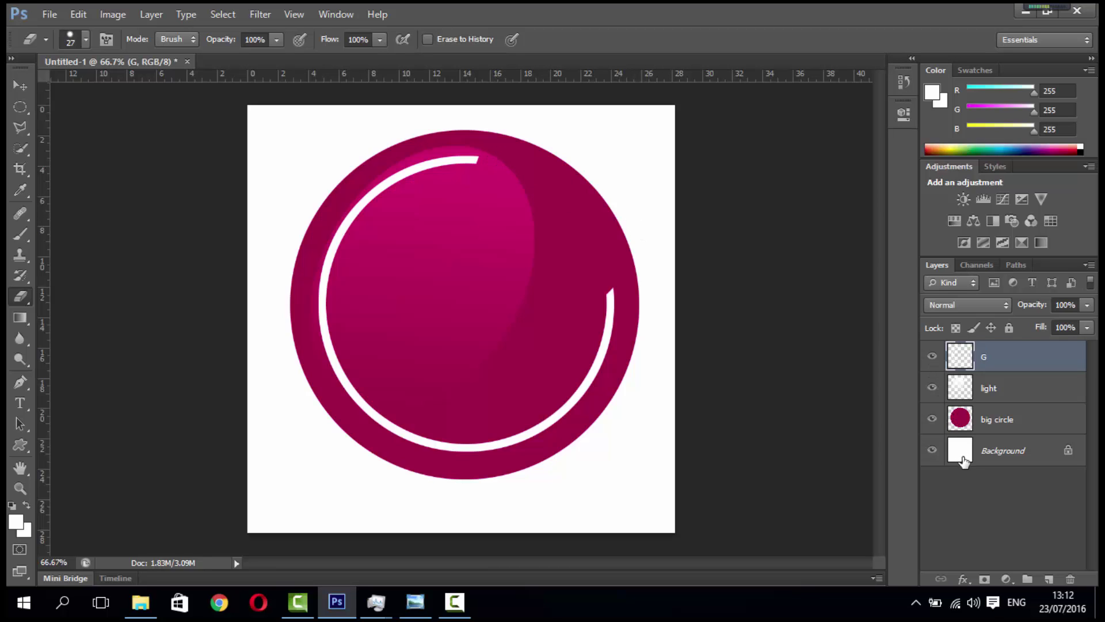
Step: Add a layer named "white line" above the "G" layer
left_click(1050, 579)
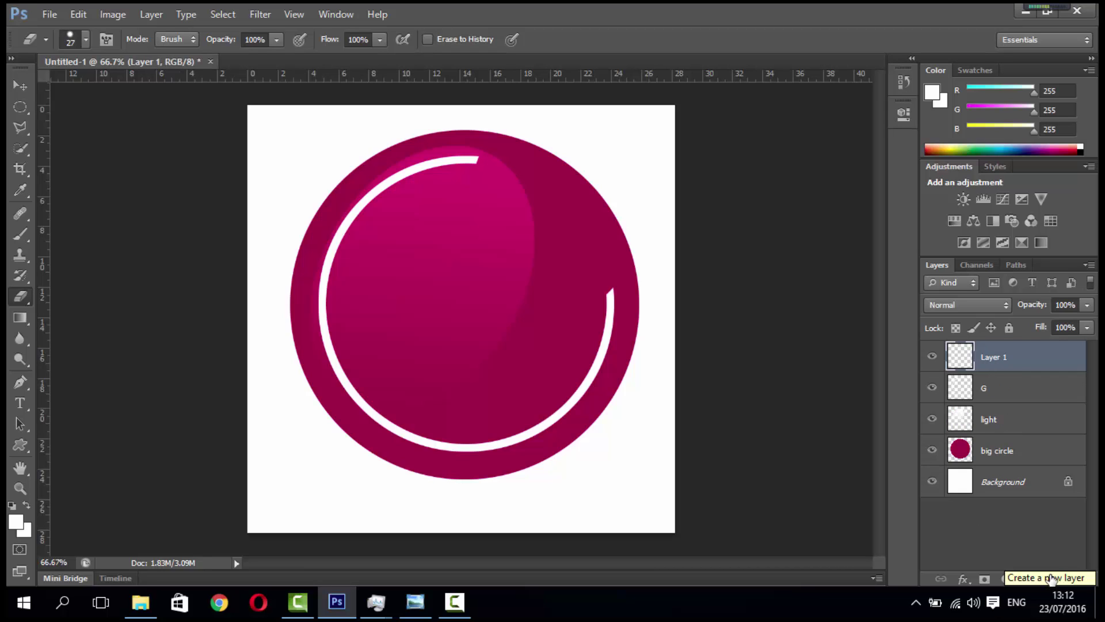
double_click(990, 358)
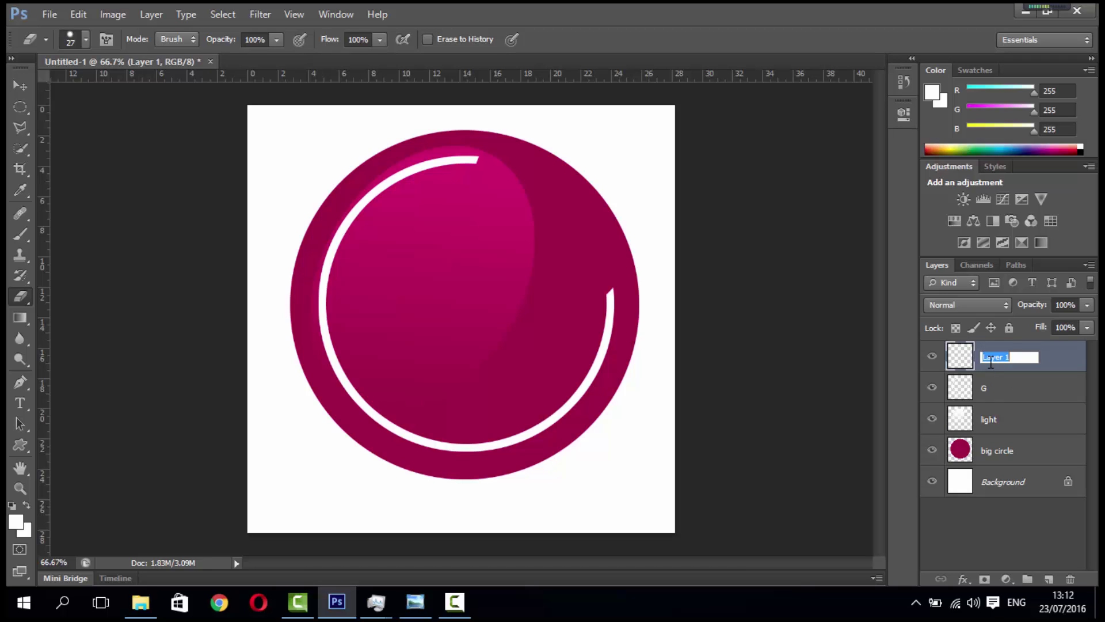
type("white line")
key("Return")
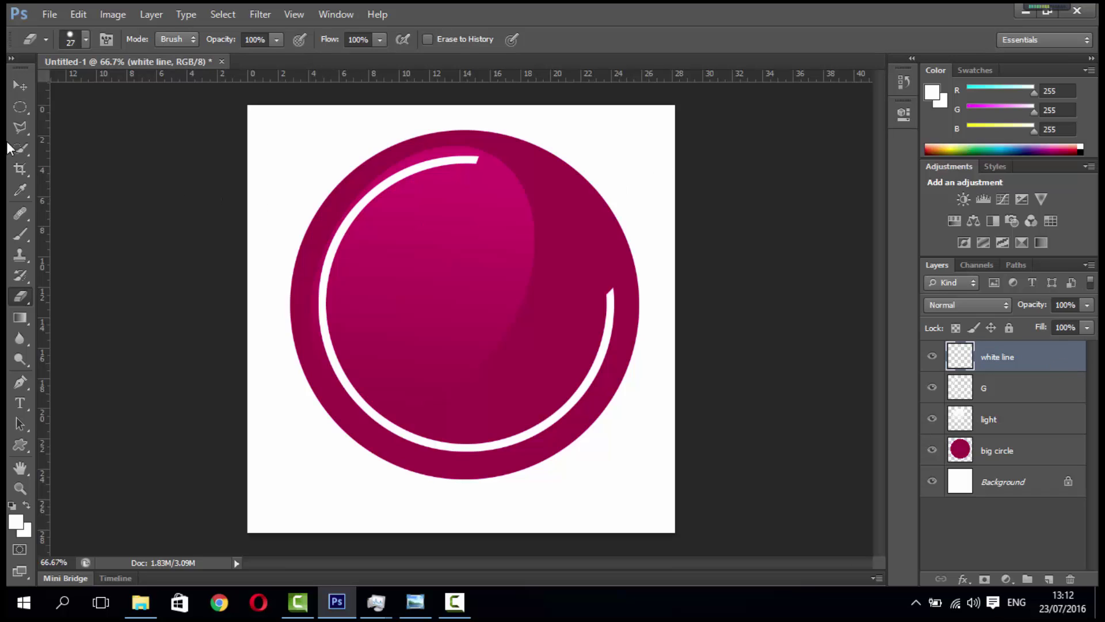
Step: Draw a thin white horizontal bar on the "white line" layer from the ring's right end inward, aligned with the ring's outer edge
left_click_drag(20, 116, 59, 103)
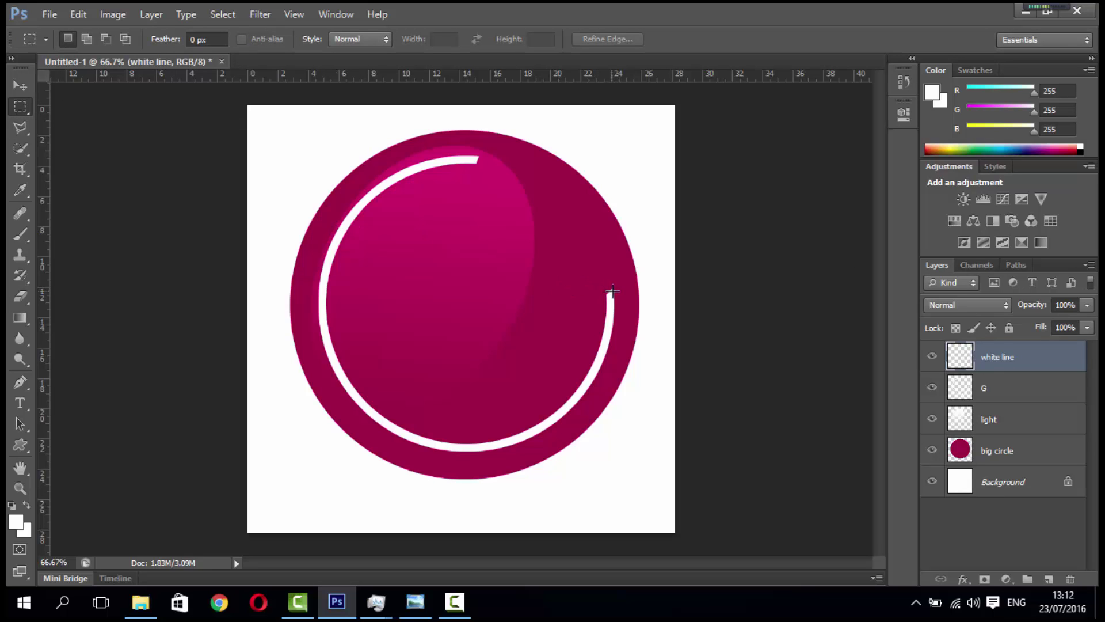
left_click_drag(614, 286, 522, 295)
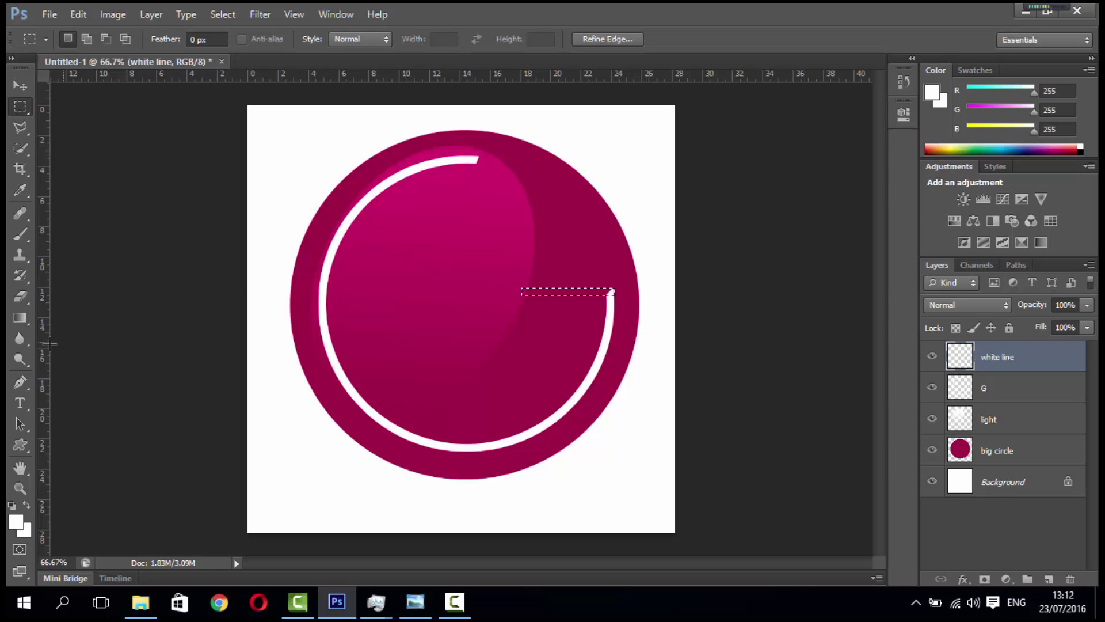
left_click(25, 325)
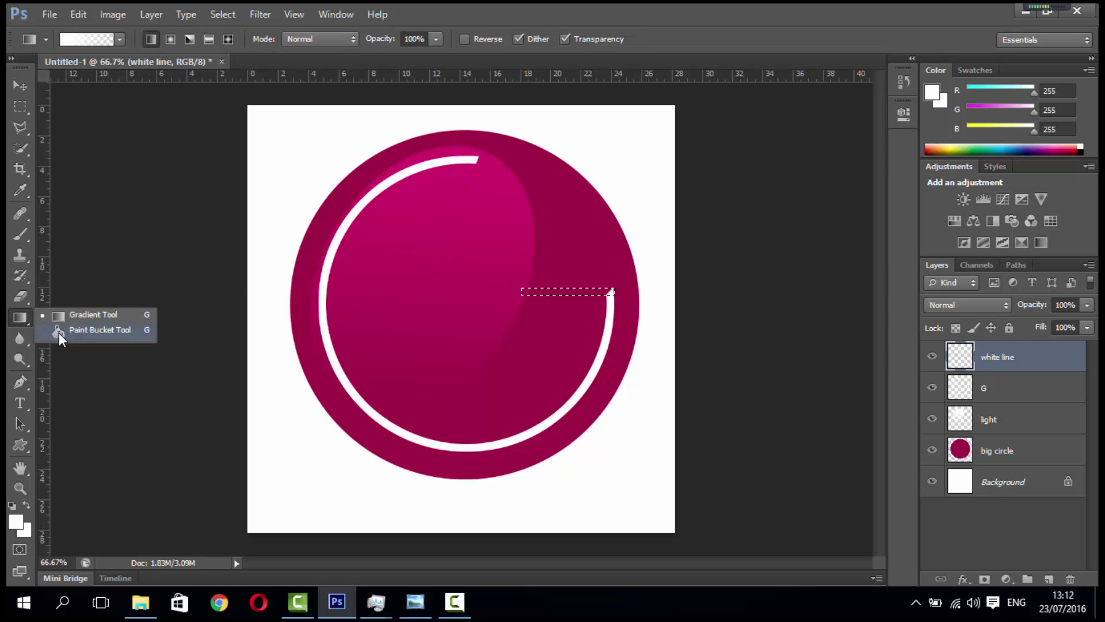
left_click(59, 333)
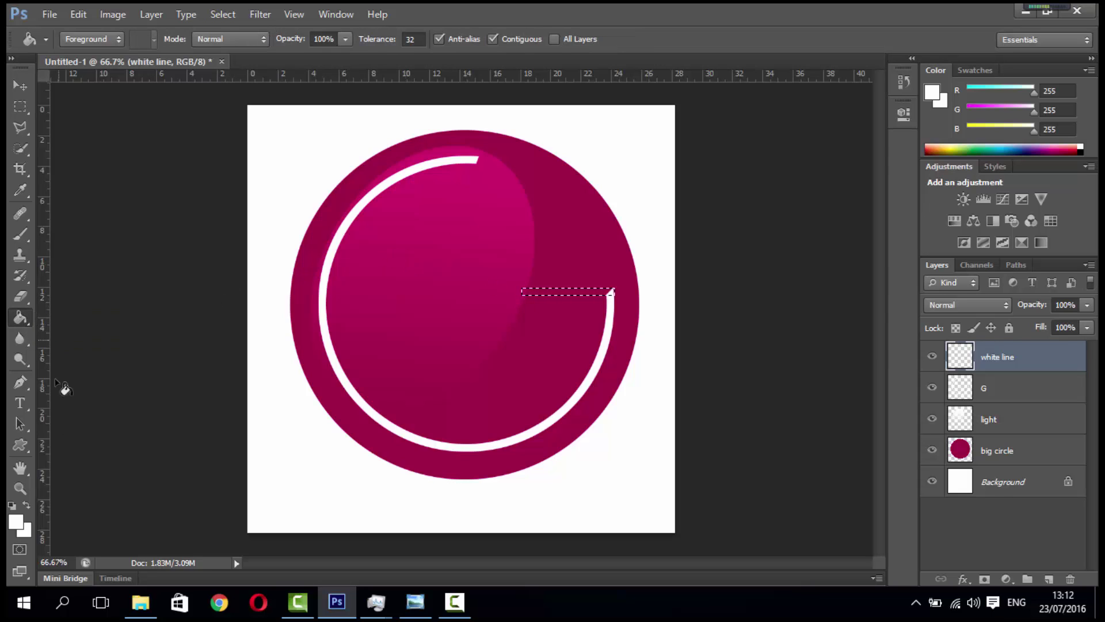
left_click(566, 291)
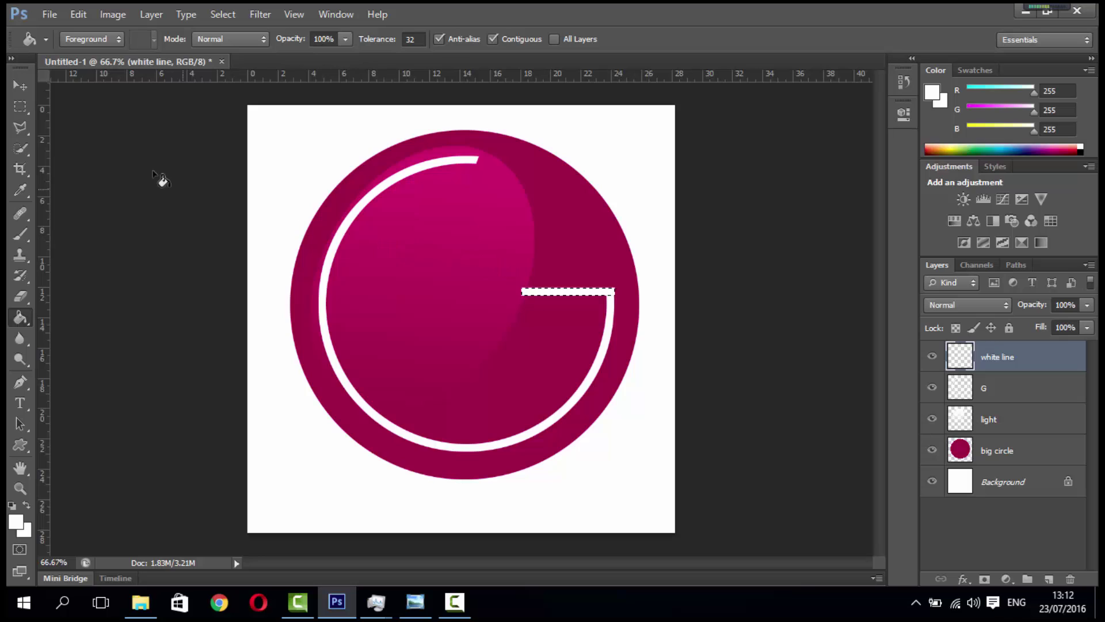
left_click(19, 108)
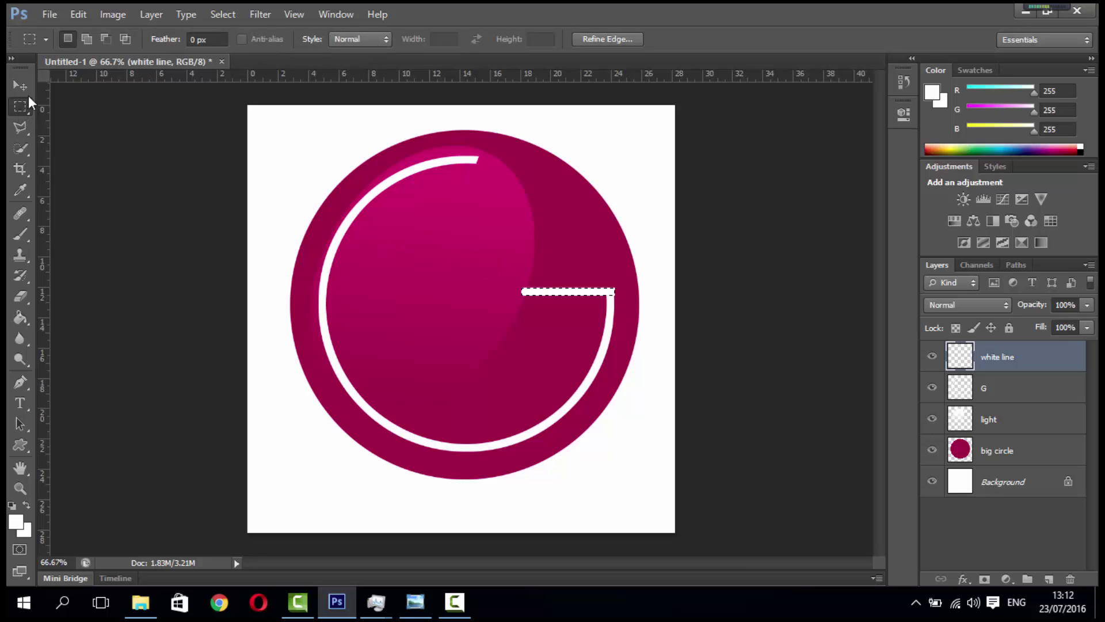
left_click(426, 254)
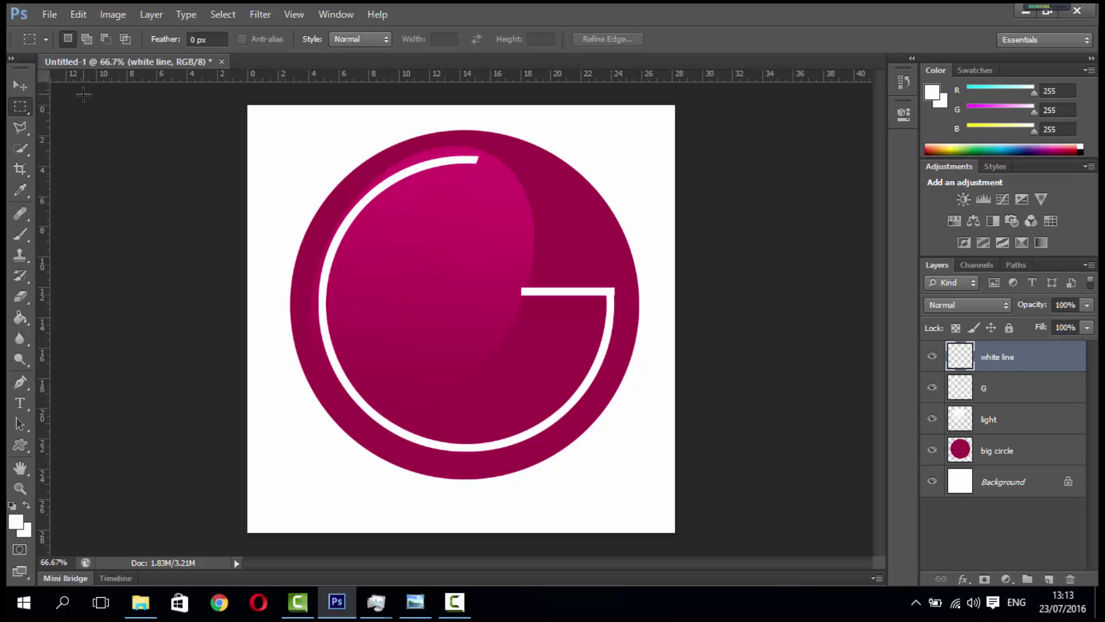
left_click(13, 86)
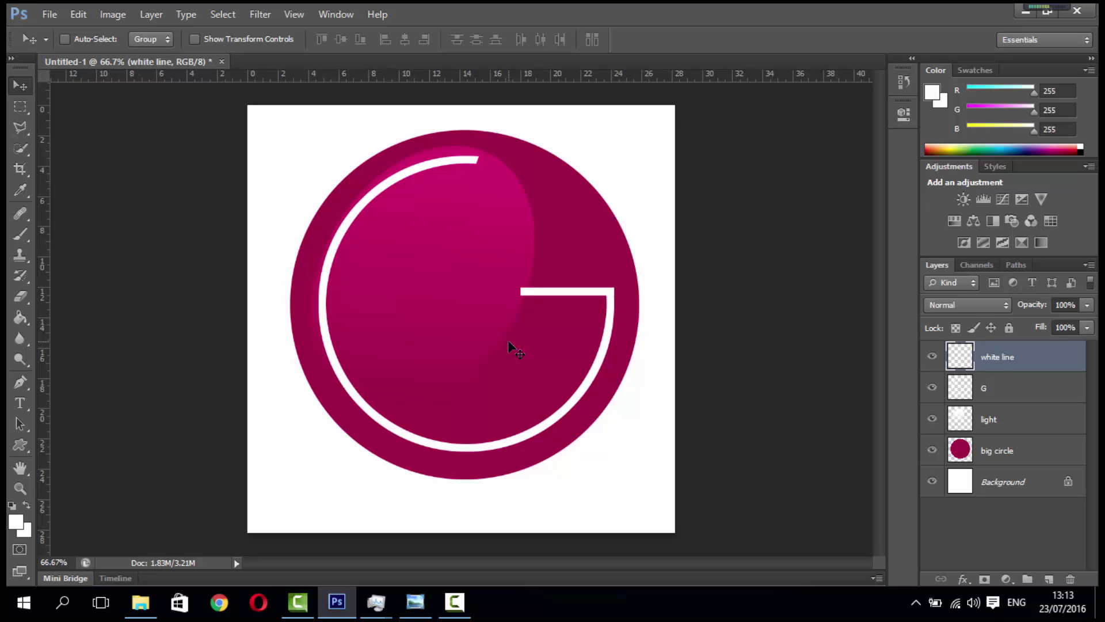
Step: Add a white letter "L" at 200.84 pt and place it just below the centre of the circle
left_click(20, 403)
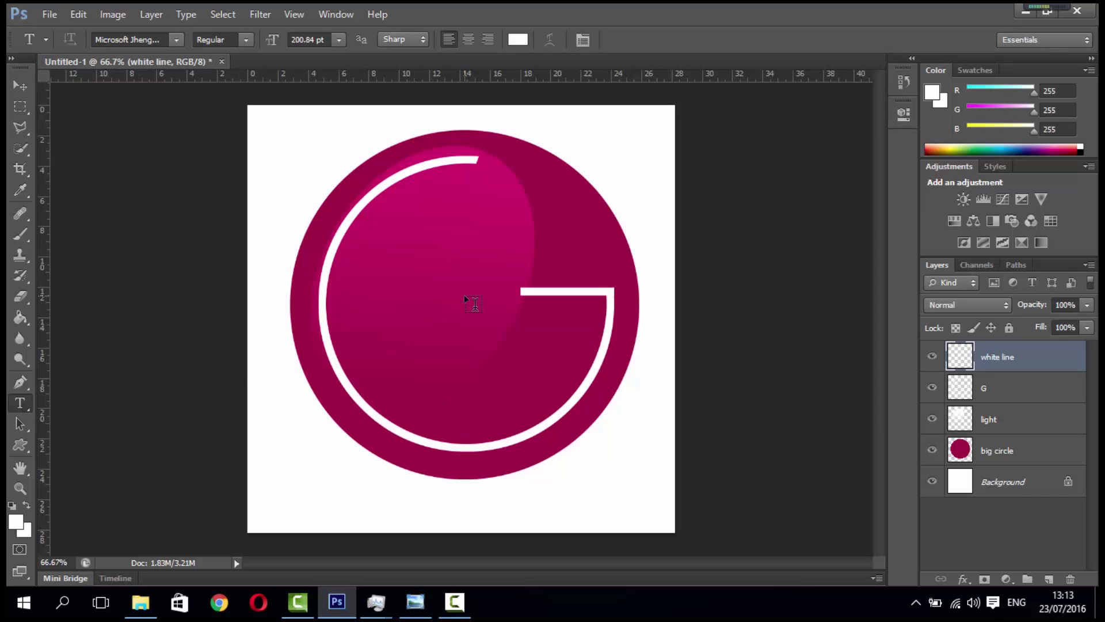
left_click(458, 313)
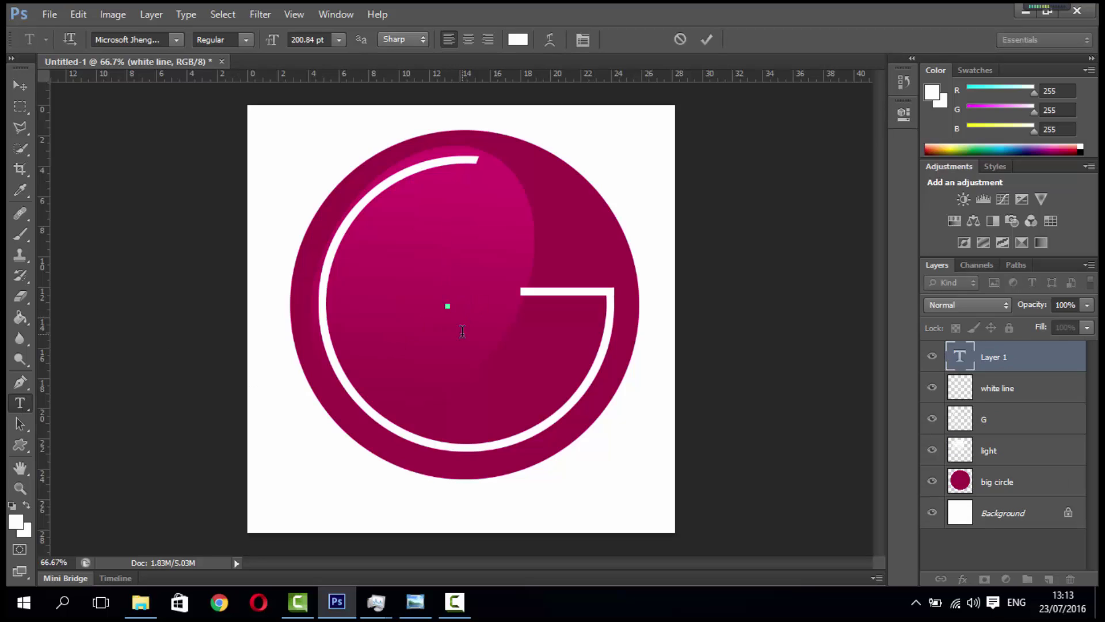
type("L")
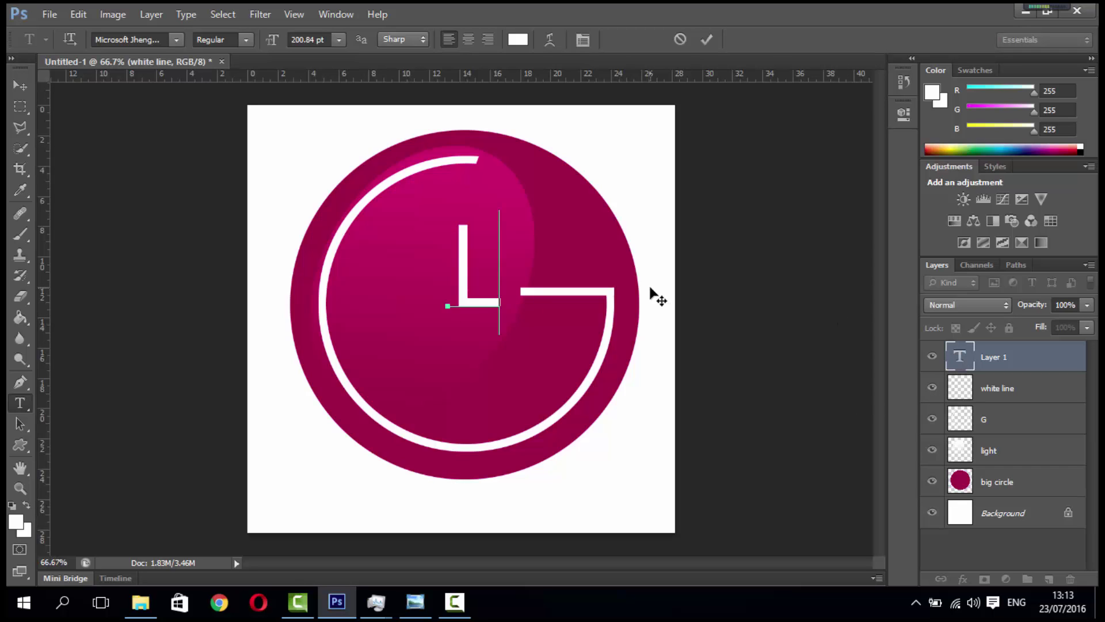
left_click(23, 86)
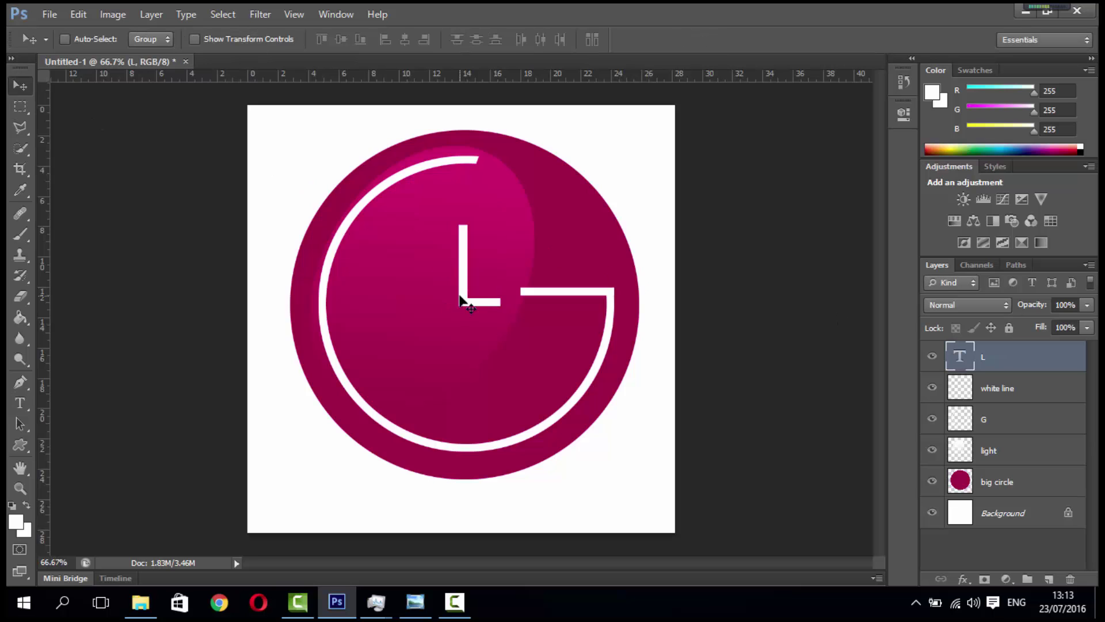
left_click_drag(472, 276, 476, 359)
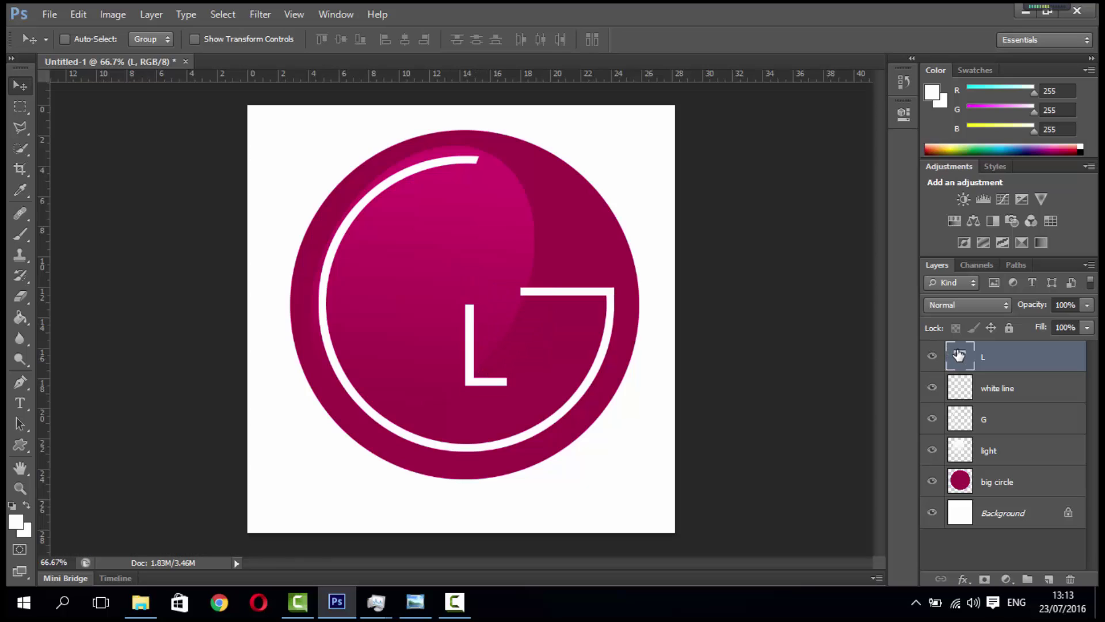
Step: Set the letter L's font size to 220.84 pt and move it up so its top meets the level of the G's bar
double_click(957, 356)
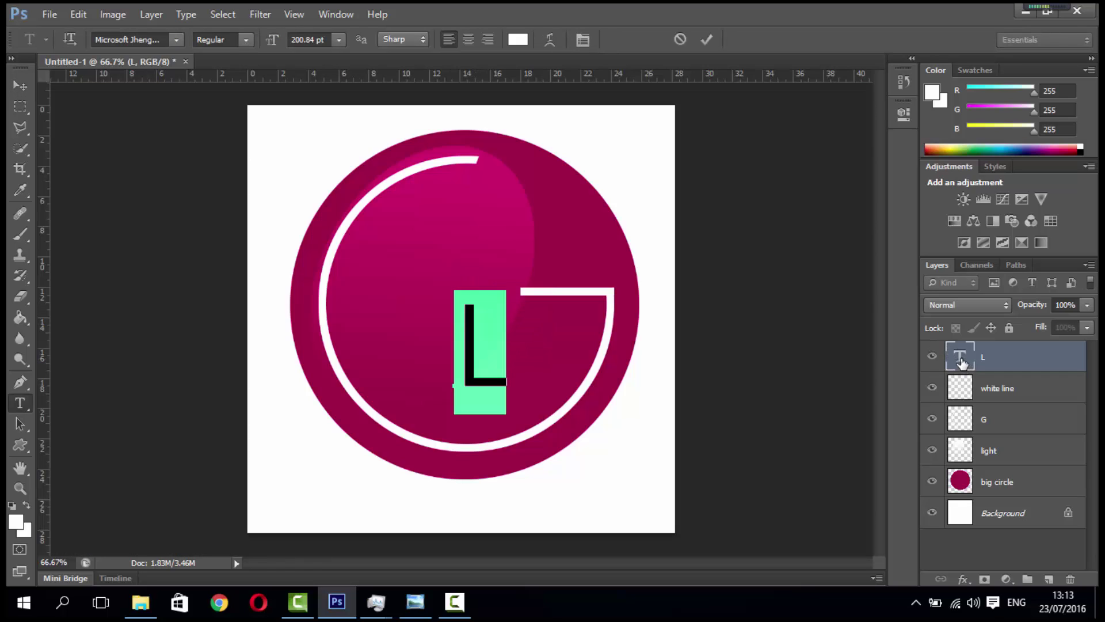
left_click(297, 40)
type("2")
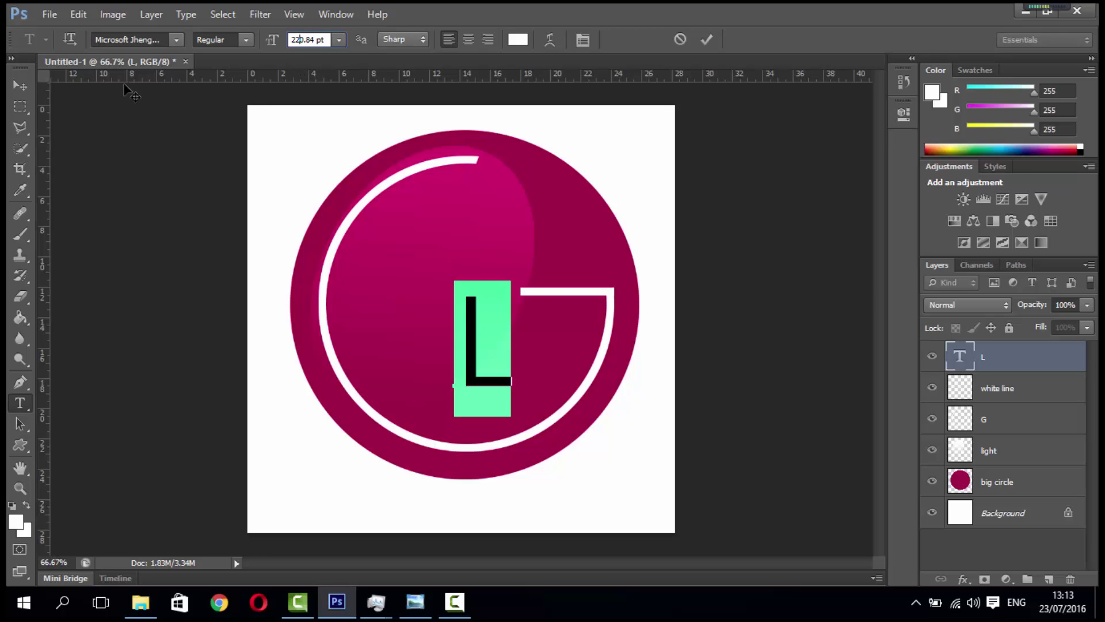
left_click(20, 86)
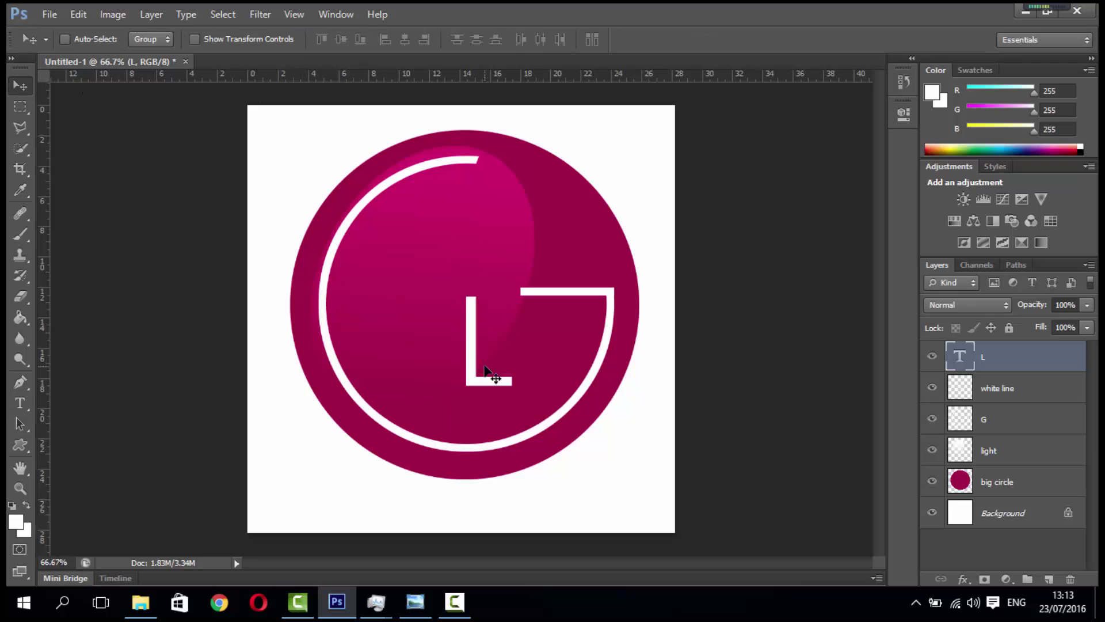
left_click_drag(493, 374, 487, 366)
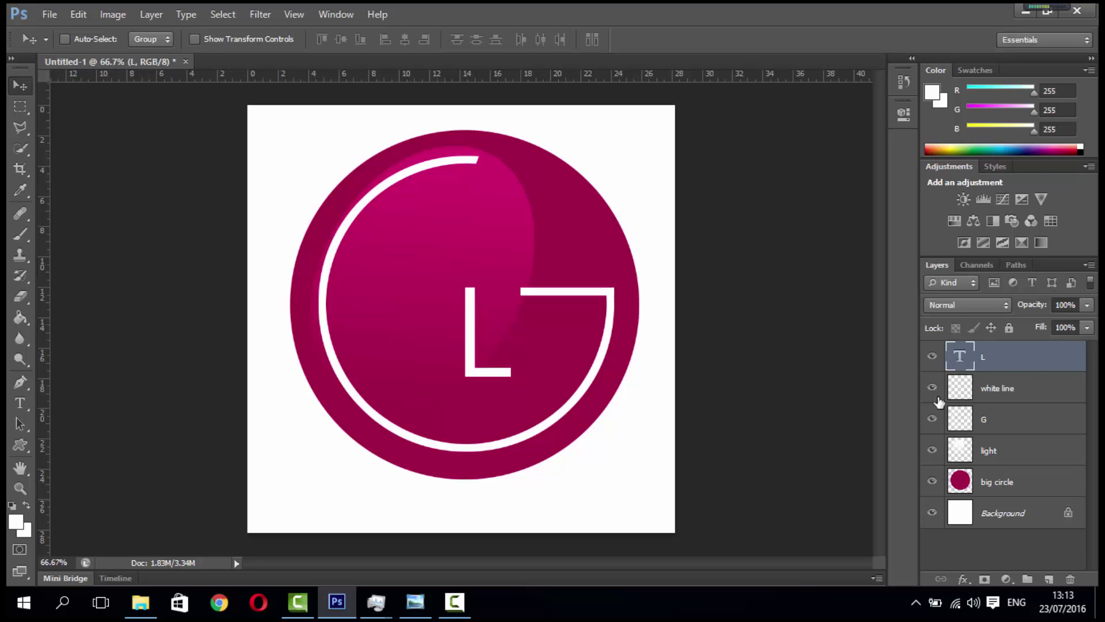
Step: Stretch the letter L vertically to about 162% height and move it slightly down and left so it sits mid-height inside the ring
key("ctrl+t")
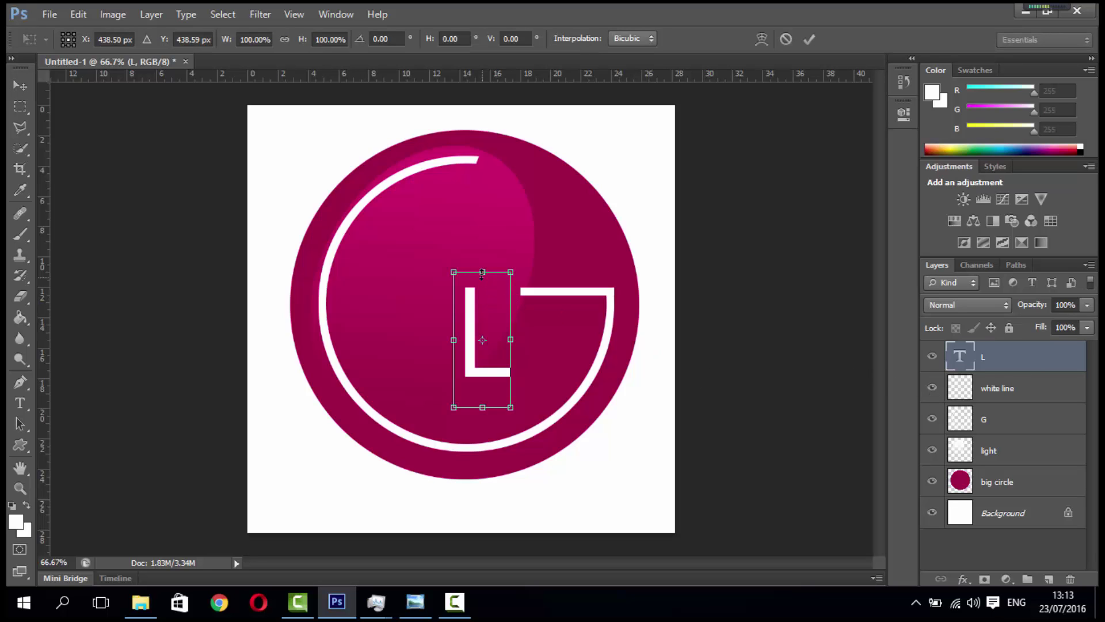
left_click_drag(482, 273, 472, 182)
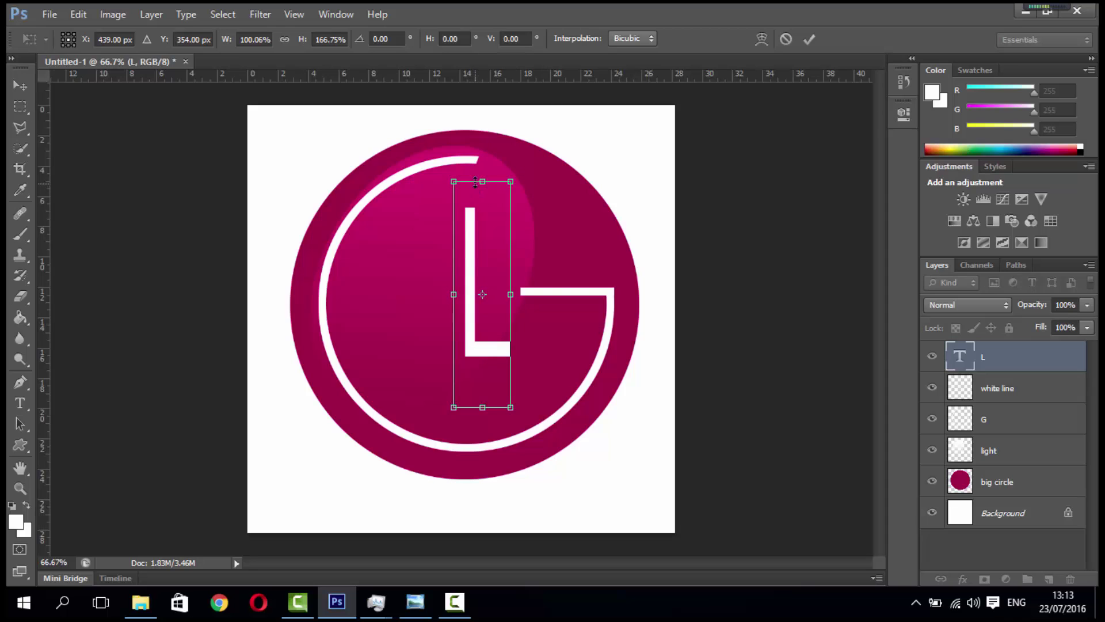
left_click_drag(483, 182, 483, 188)
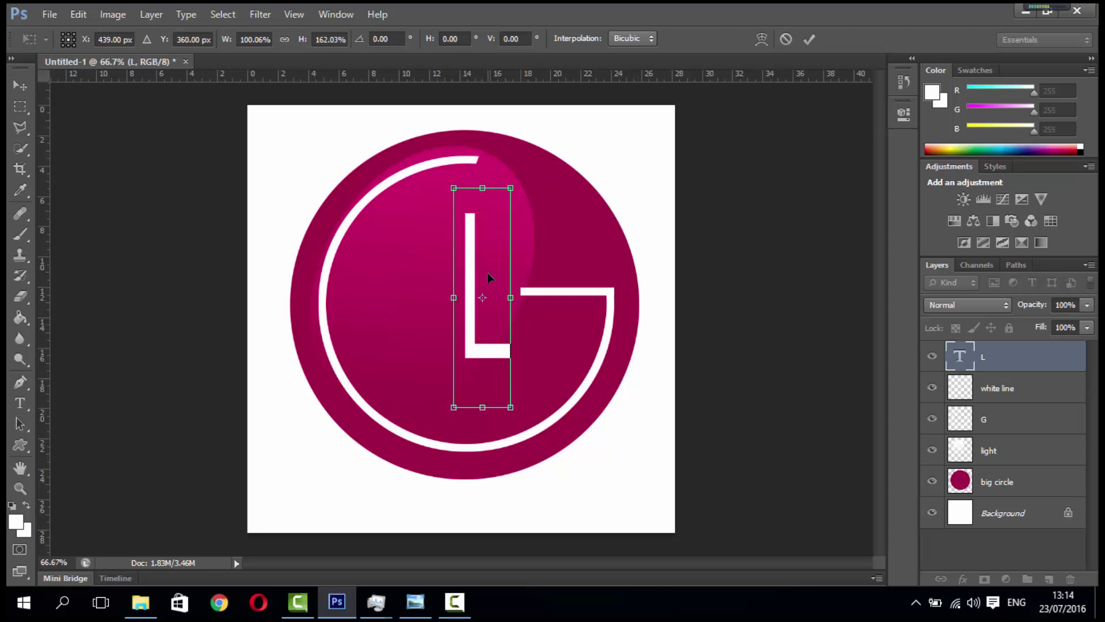
mouse_move(484, 278)
left_mouse_down()
mouse_move(486, 310)
mouse_move(482, 293)
left_mouse_up()
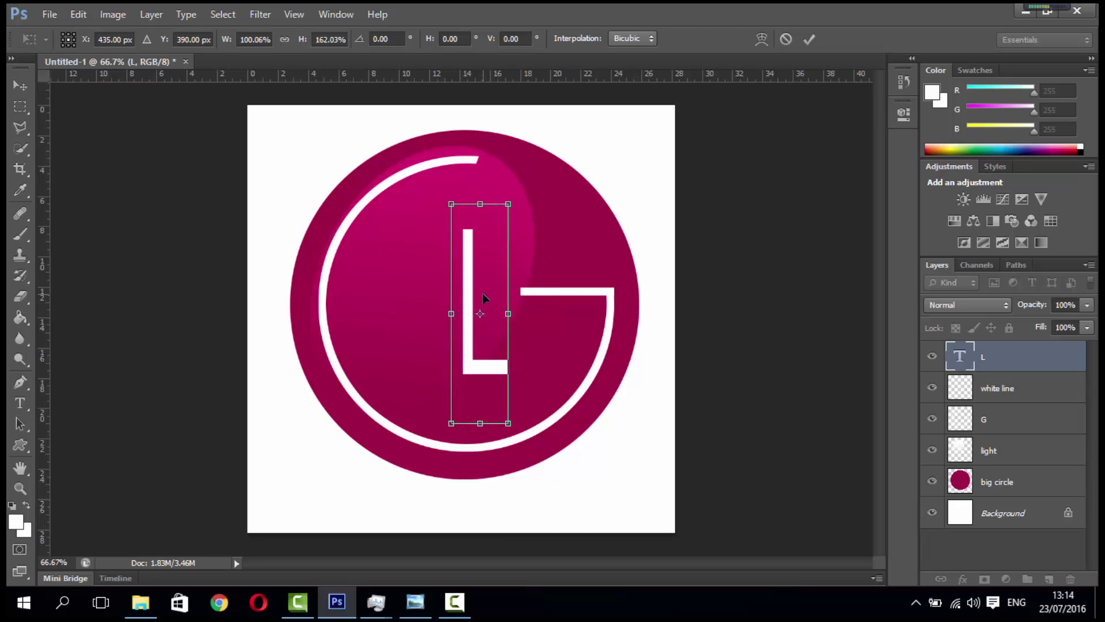
left_click(816, 42)
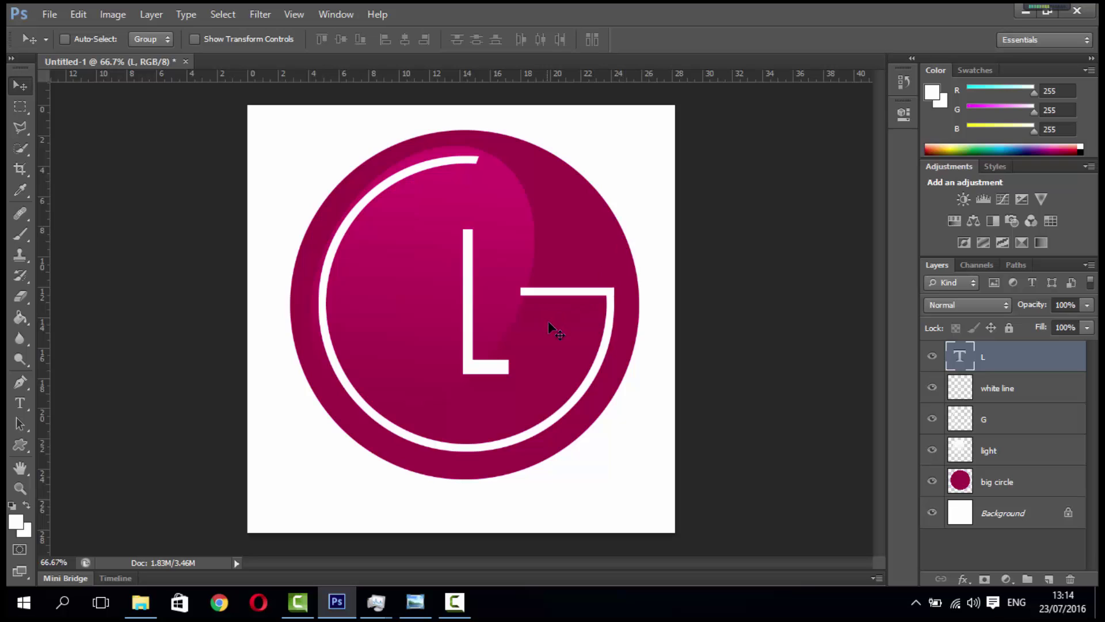
Step: Add a layer named "eye" above the L text layer
left_click(1046, 581)
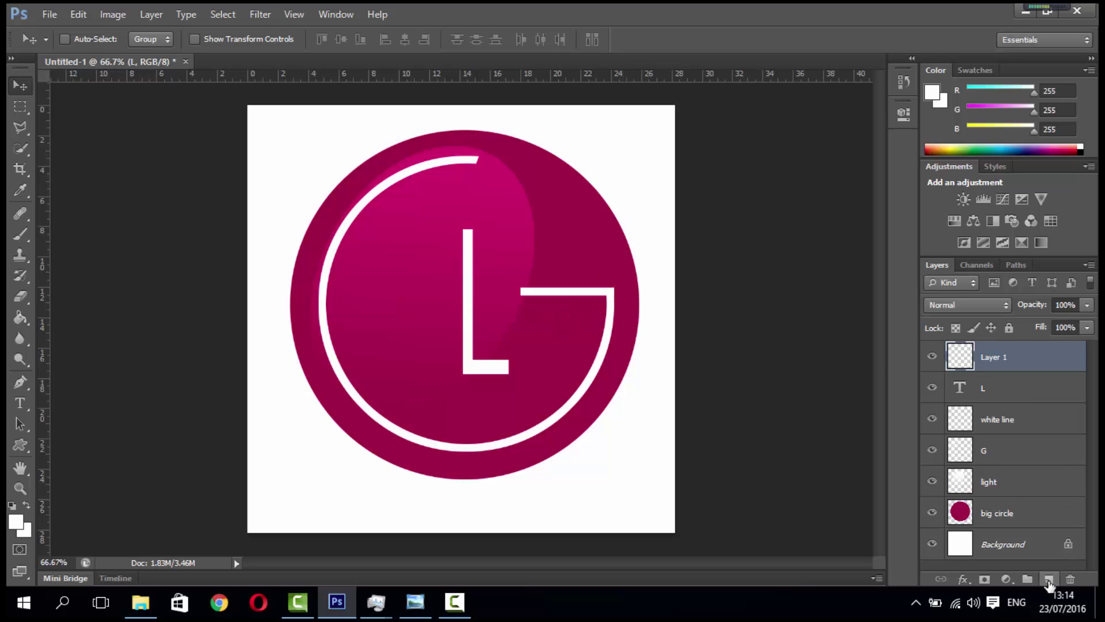
double_click(1000, 356)
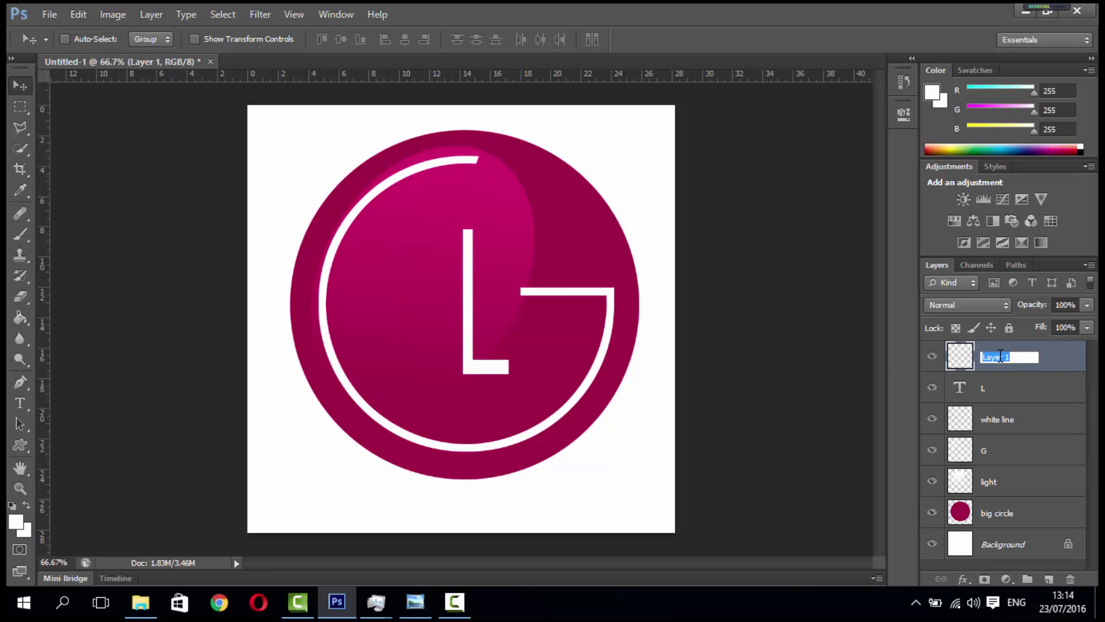
type("eye")
key("Return")
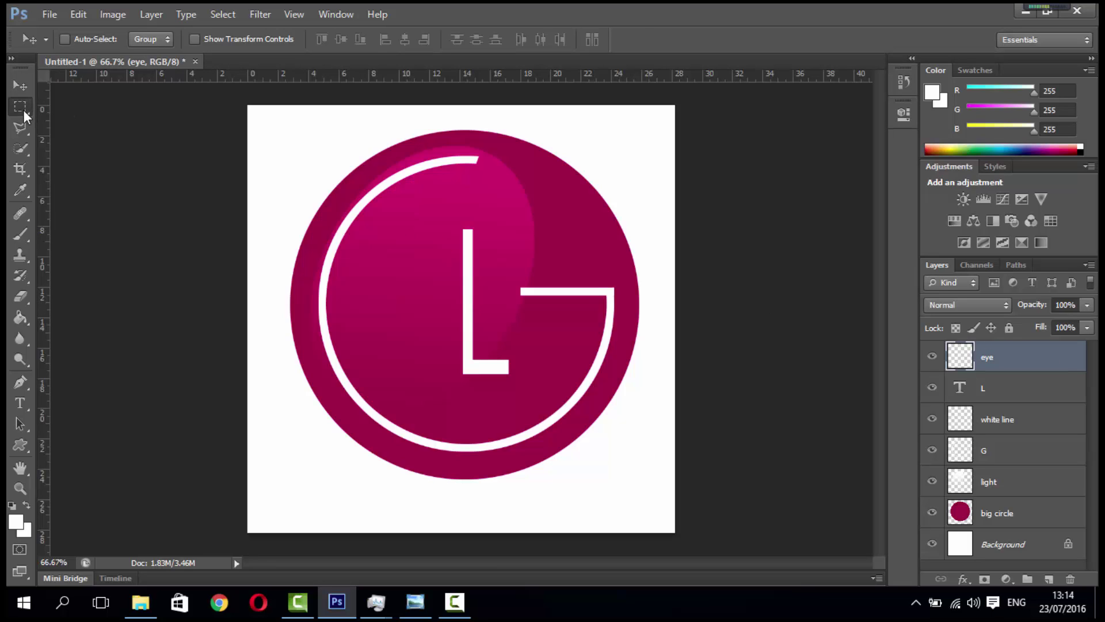
Step: Make a small circular selection inside the ring, to the left of the letter L's upper half
left_click_drag(23, 110, 57, 119)
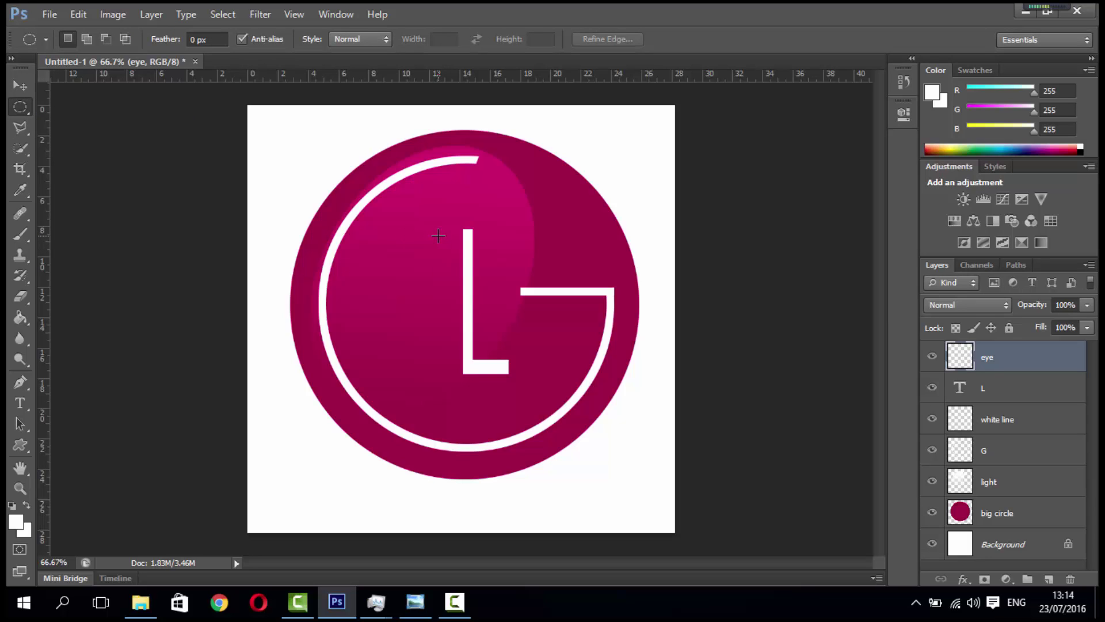
left_click_drag(438, 235, 412, 254)
left_click(433, 241)
left_click_drag(433, 233, 387, 272)
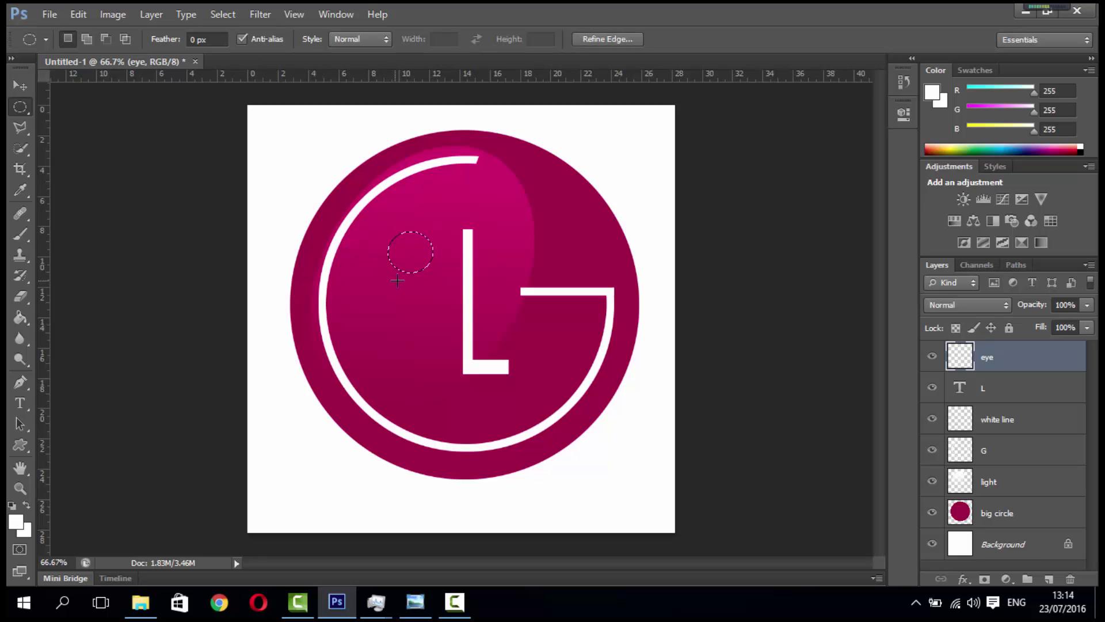
left_click(424, 223)
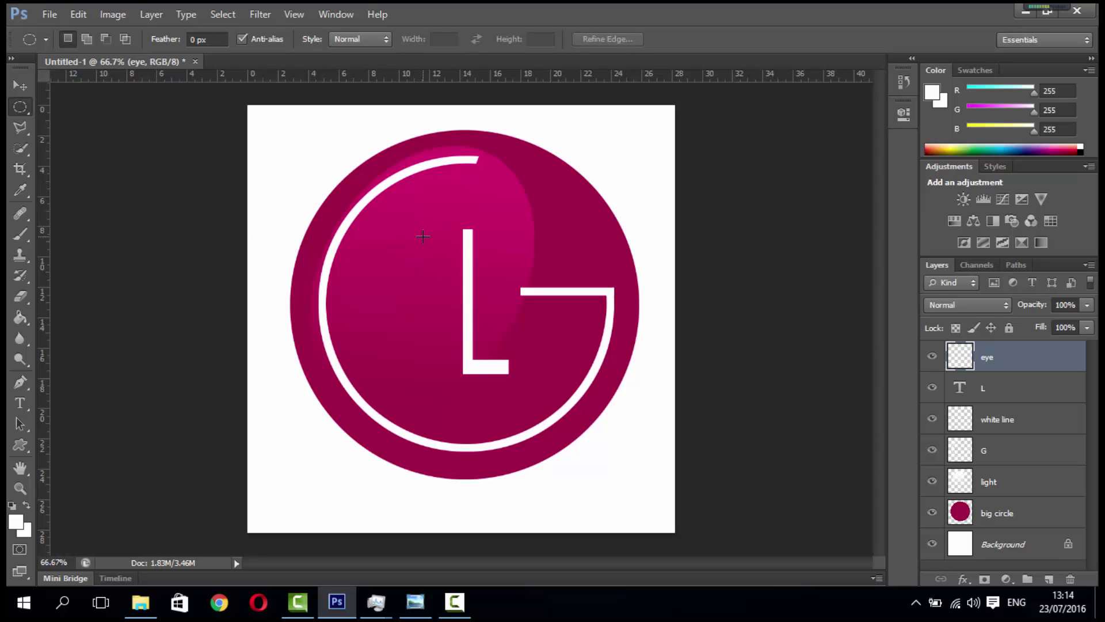
left_click_drag(423, 236, 381, 279)
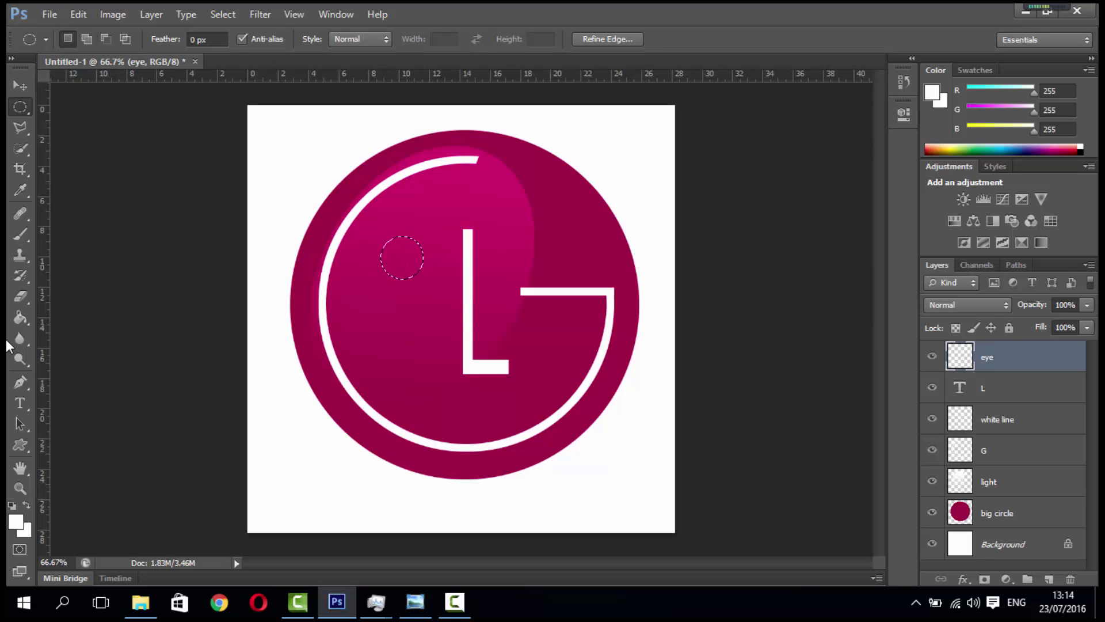
Step: Fill the circular selection with white on the "eye" layer and deselect it
left_click(21, 317)
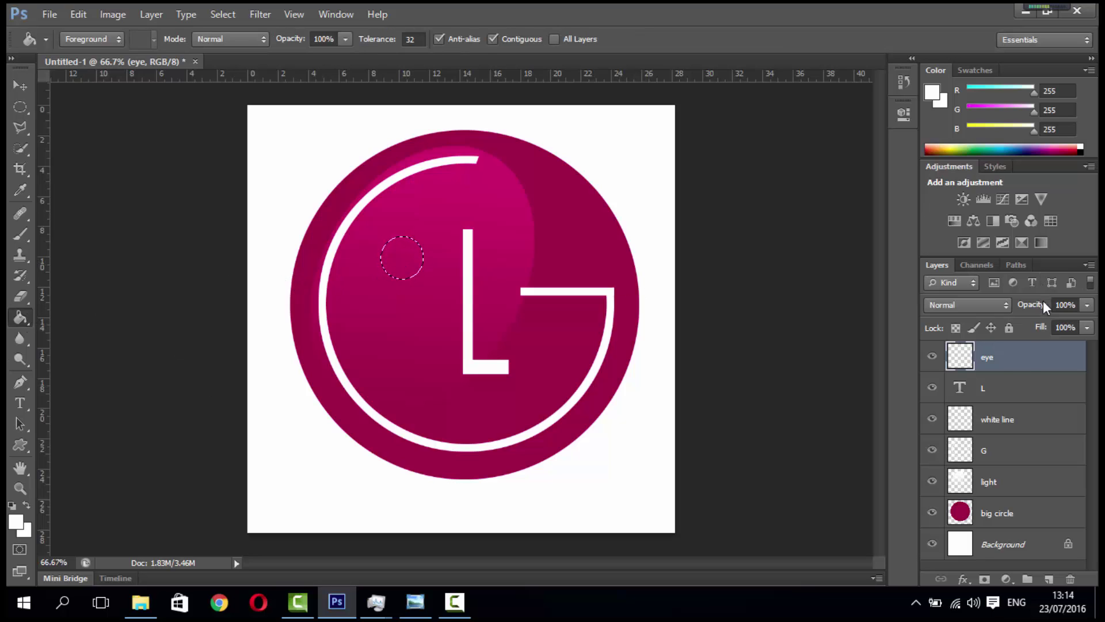
left_click(396, 257)
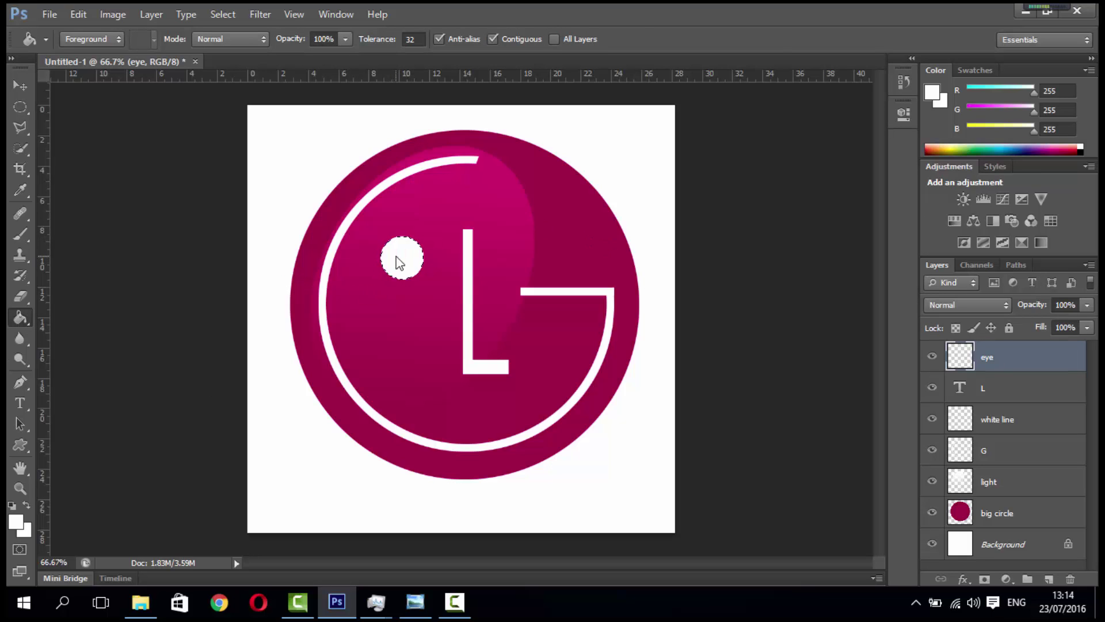
left_click(18, 108)
key("ctrl+d")
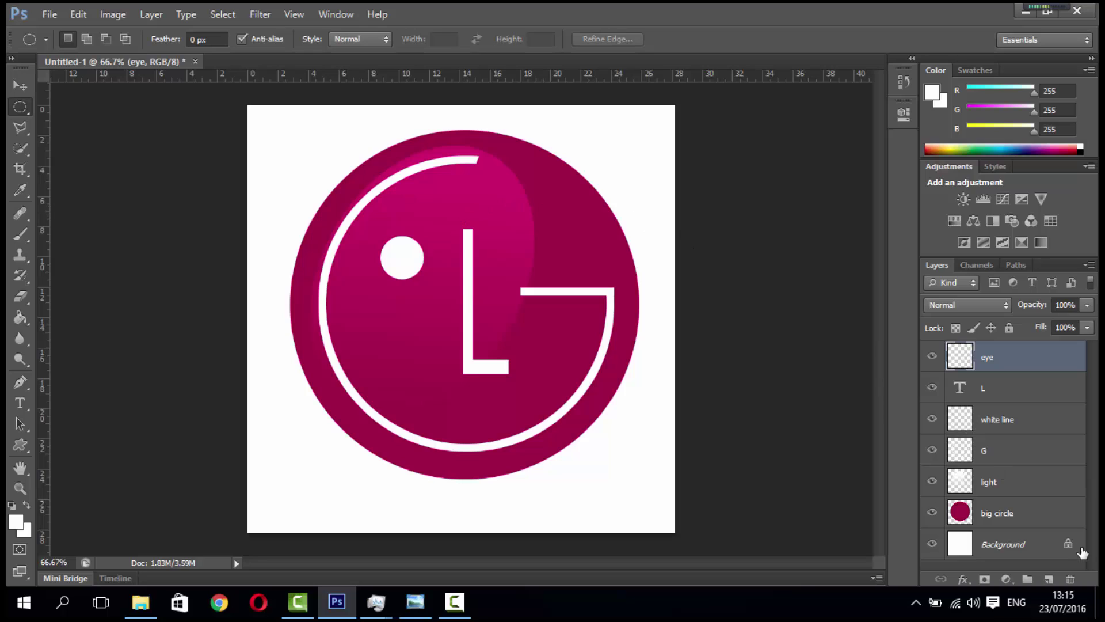
Step: Add a layer named "all layers" above the "eye" layer
left_click(1049, 578)
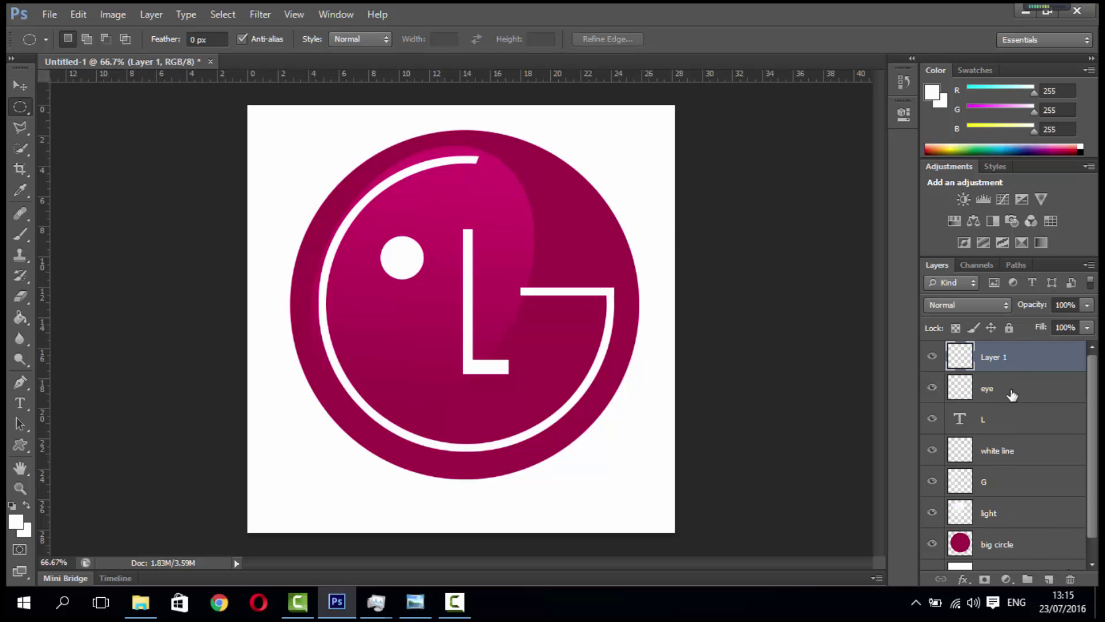
double_click(997, 358)
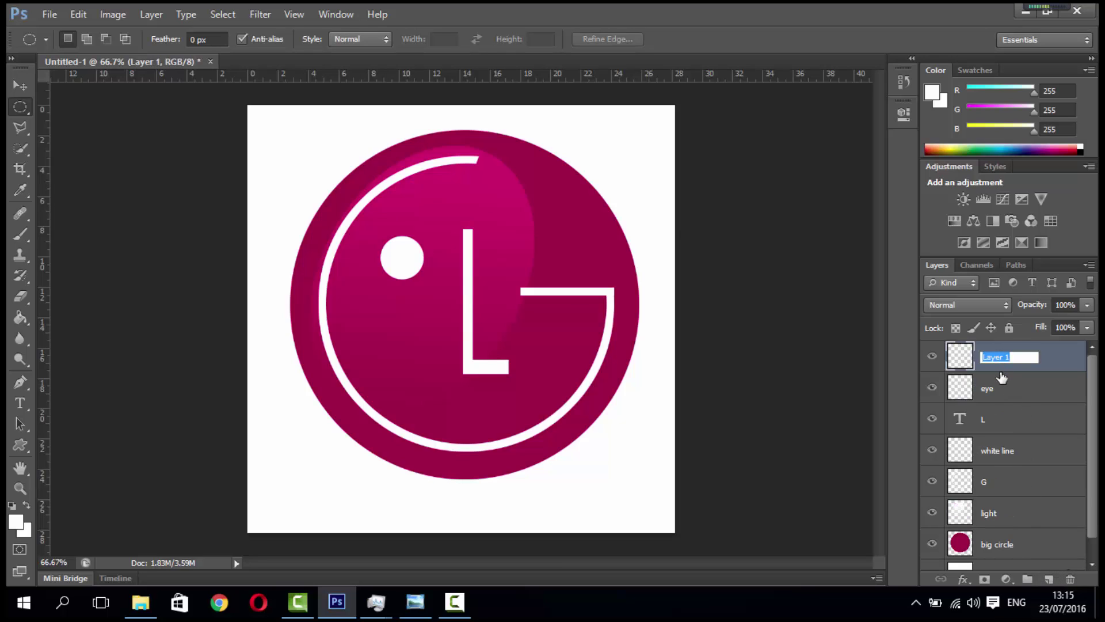
type("all l")
left_click(1042, 360)
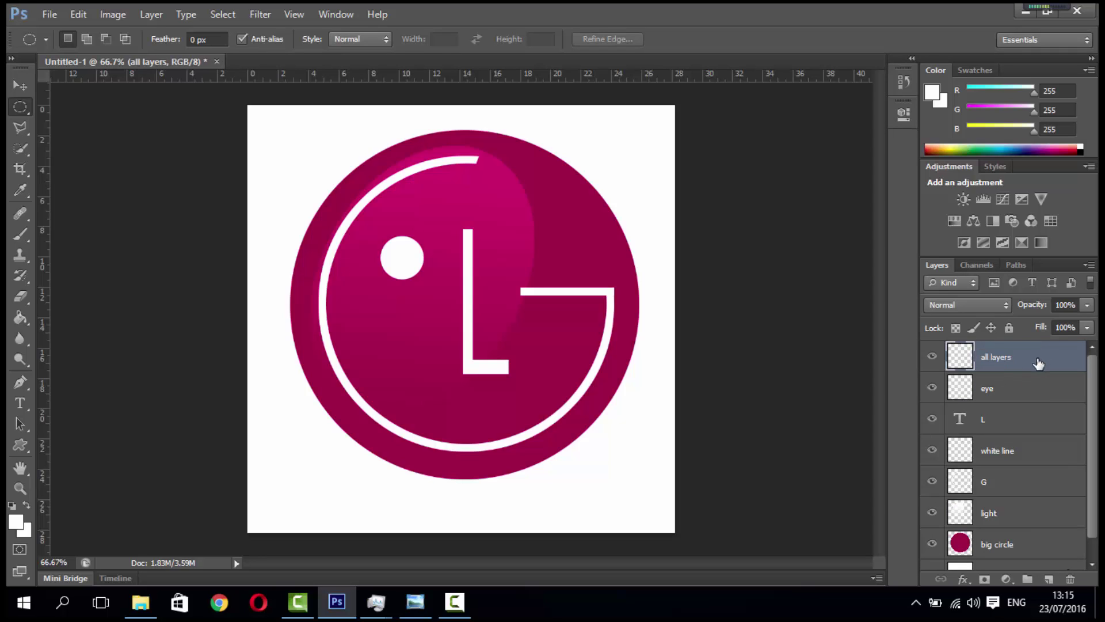
Step: Hide and show the eye, L, white line, G and light layers one by one to check what each contains
left_click(999, 388)
left_click(933, 391)
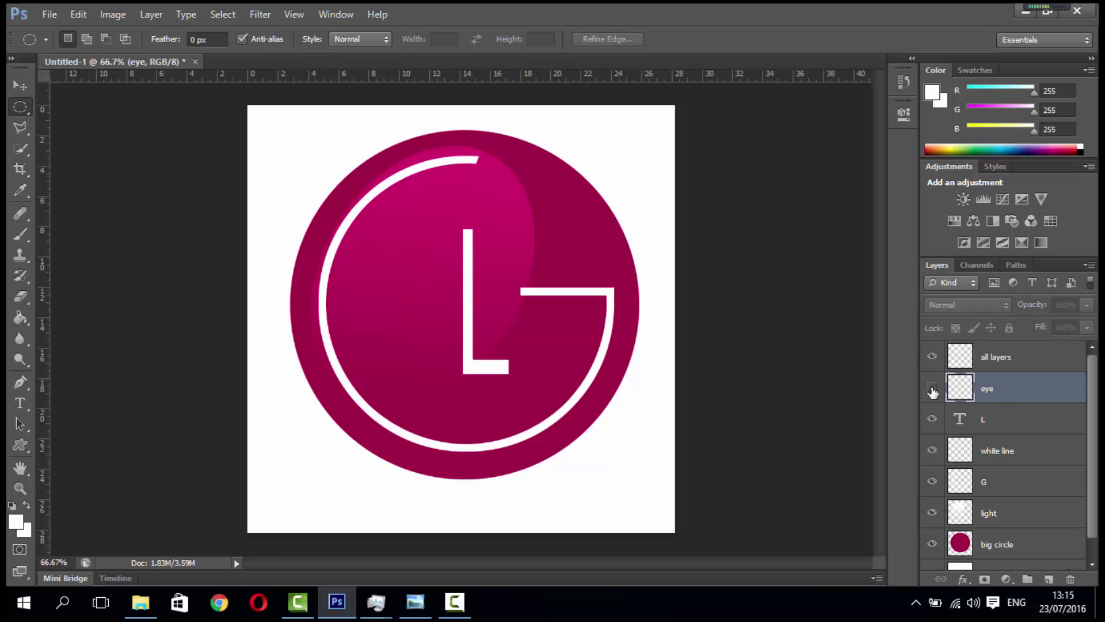
left_click(932, 390)
left_click(933, 390)
left_click(933, 391)
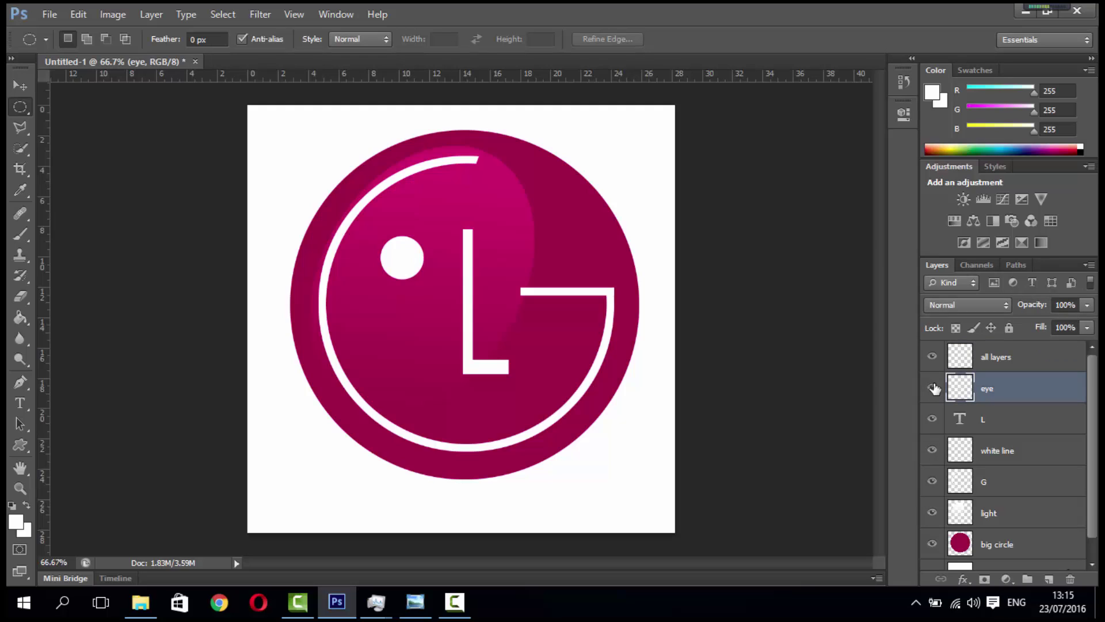
left_click(932, 391)
left_click(933, 391)
left_click(933, 420)
left_click(934, 420)
left_click(932, 419)
left_click(933, 420)
left_click(933, 452)
left_click(933, 451)
left_click(933, 482)
left_click(933, 482)
left_click(934, 512)
left_click(934, 512)
Step: Merge the "all layers", eye, L, white line and G layers into one and toggle the merged layer's visibility to check it
left_click(1020, 367)
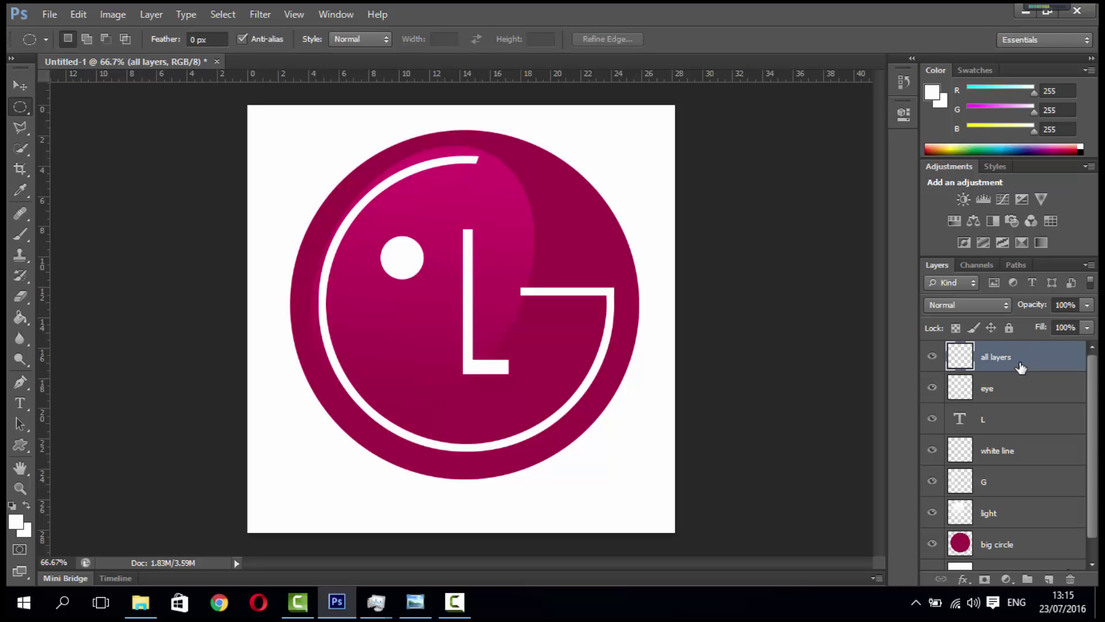
left_click(1023, 401, "shift")
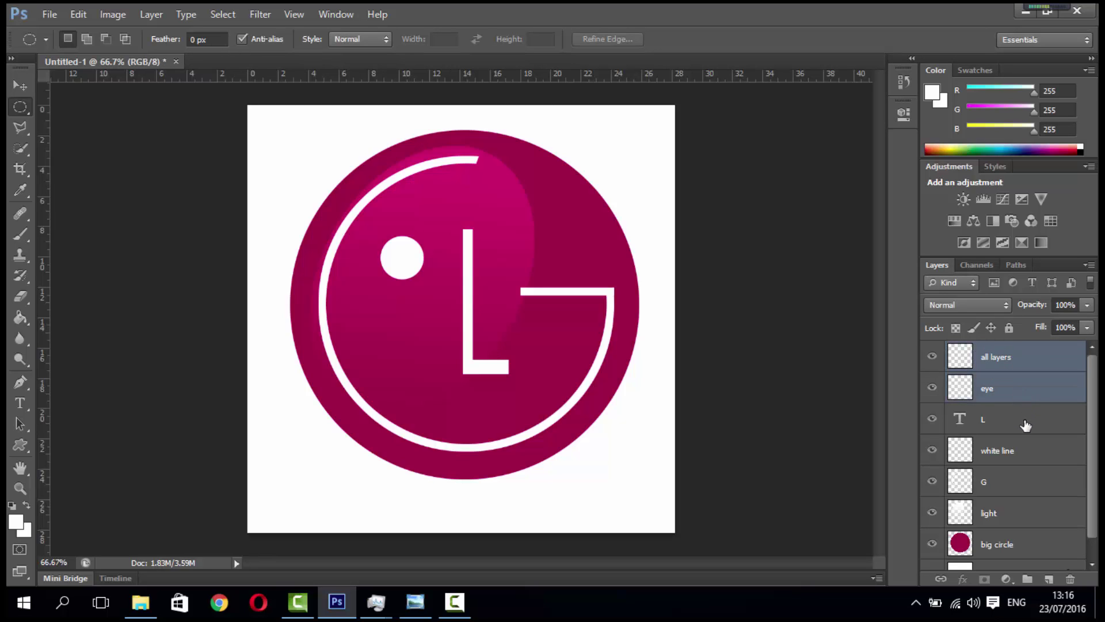
left_click(1026, 425, "shift")
left_click(1030, 451, "shift")
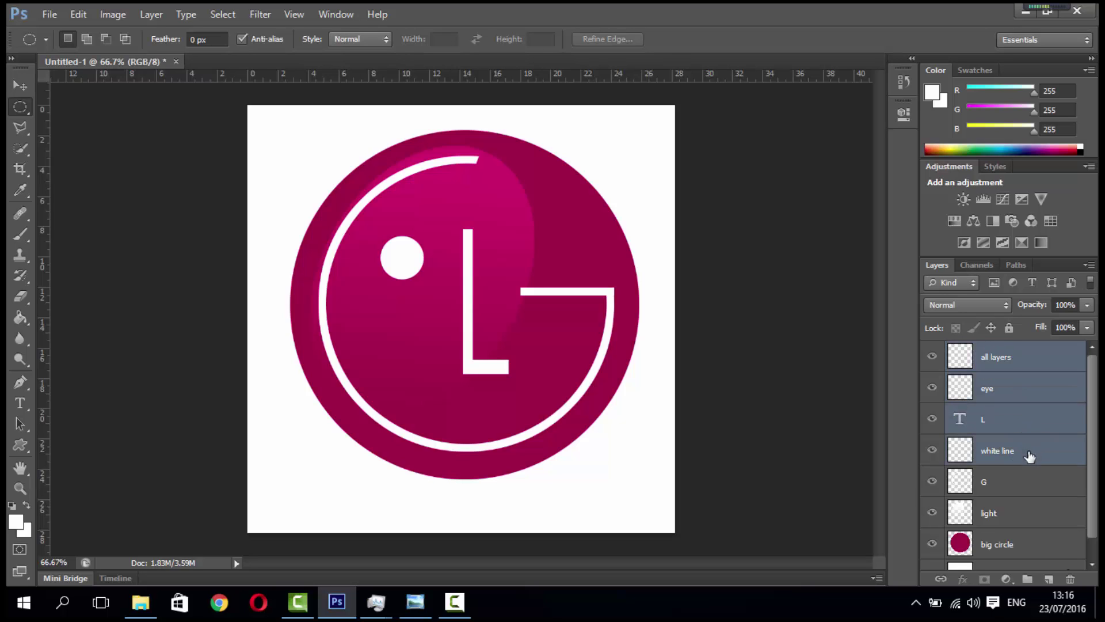
left_click(1030, 484, "shift")
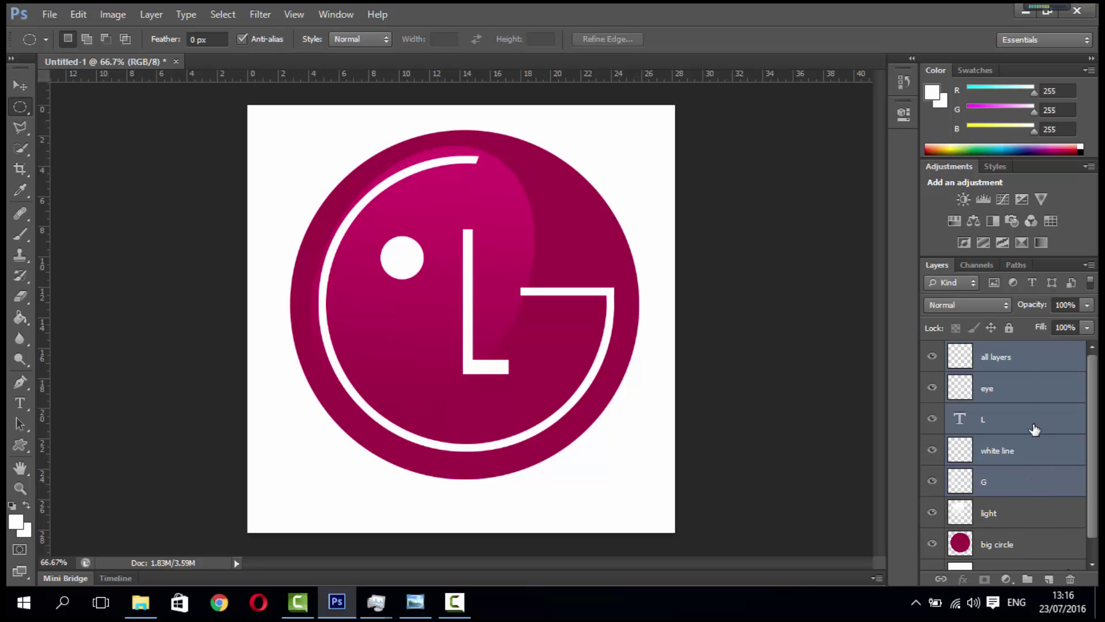
right_click(1015, 358)
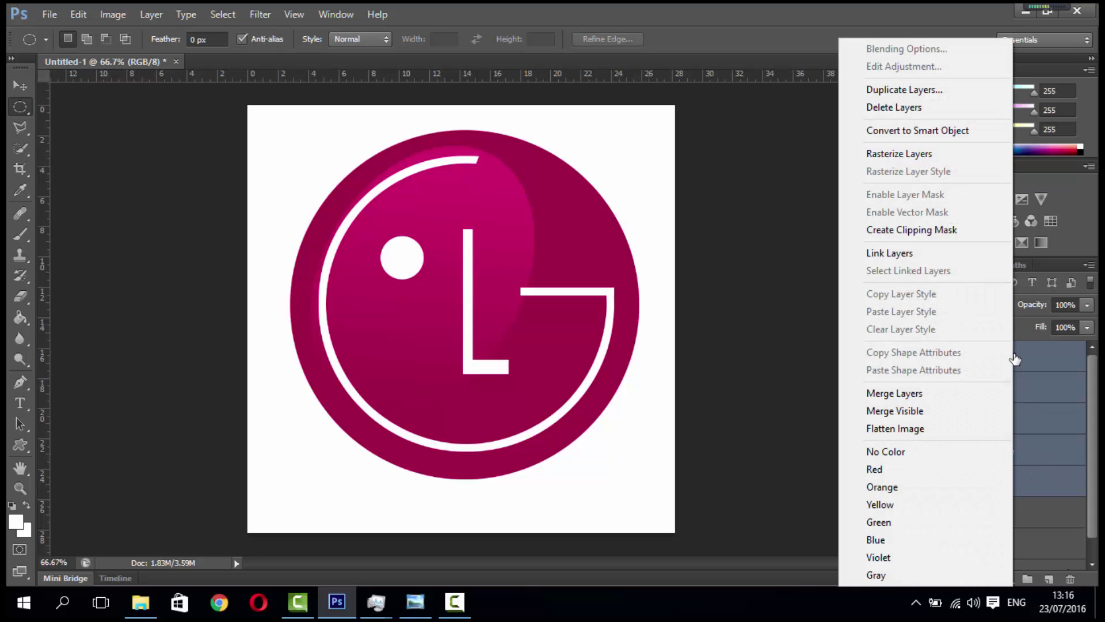
left_click(959, 396)
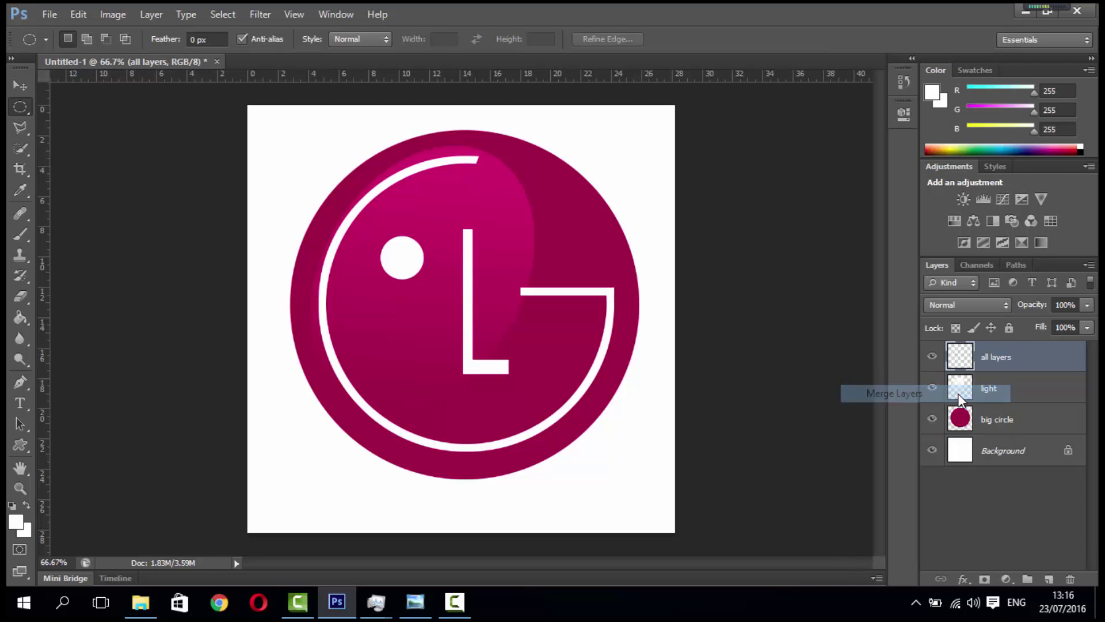
left_click(933, 357)
left_click(932, 357)
left_click(933, 356)
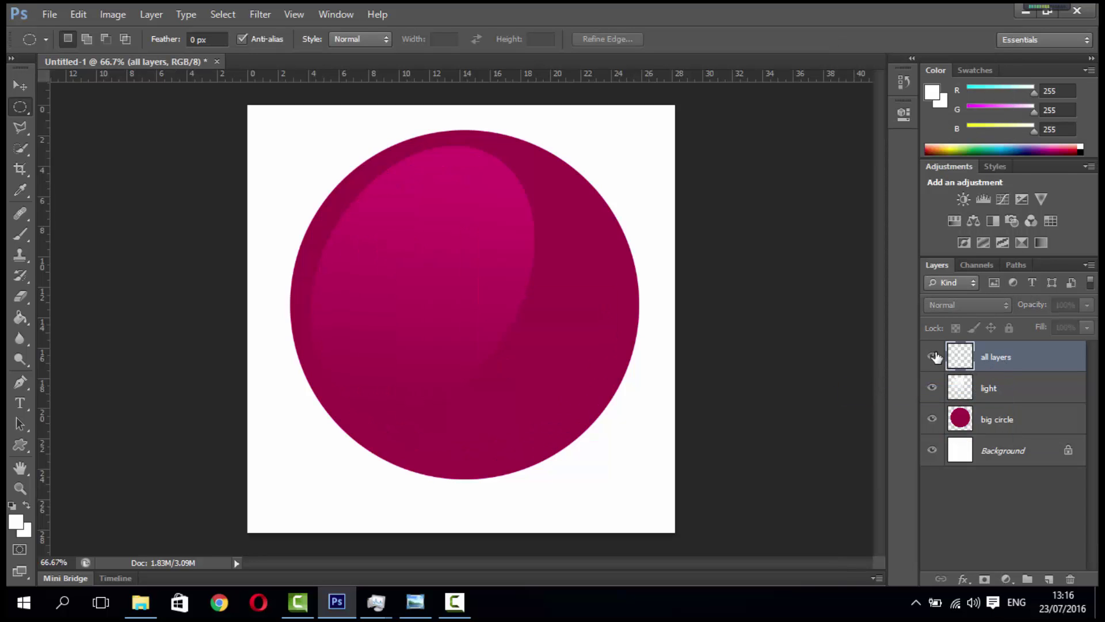
left_click(933, 356)
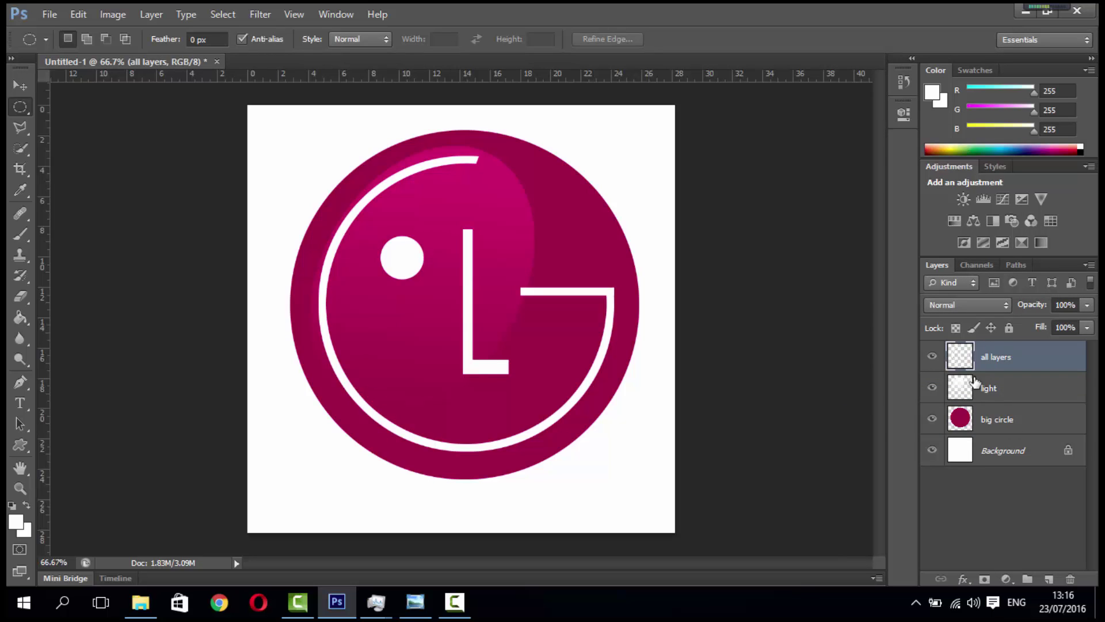
Step: Apply a drop shadow to the "all layers" layer with Multiply blending, 75% opacity, 120° angle, 5 px distance and 5 px size
left_click(968, 577)
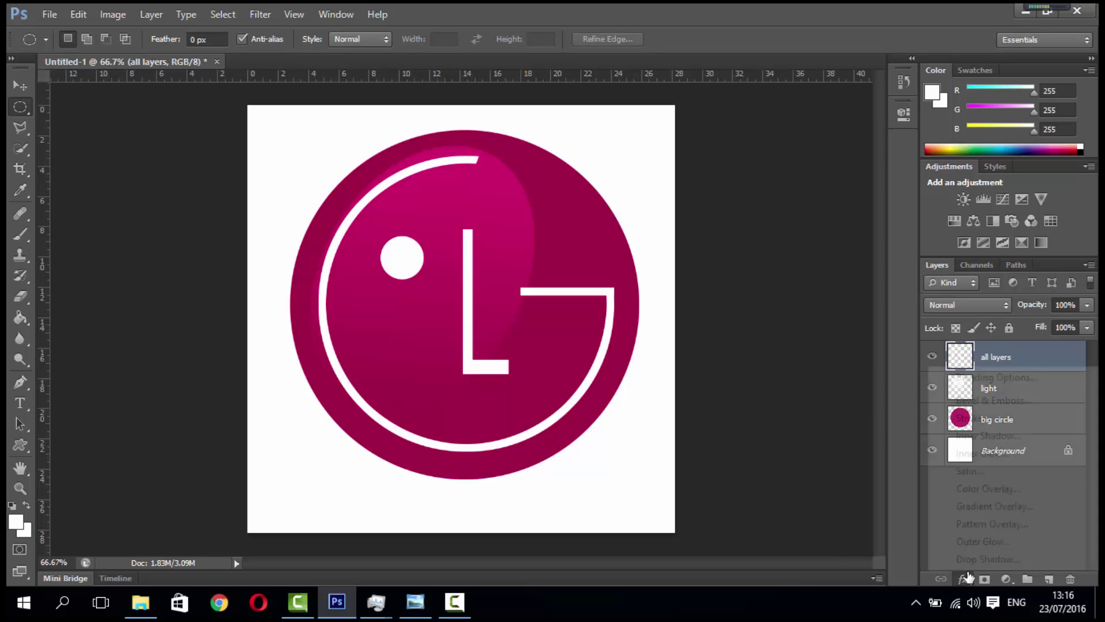
left_click(972, 562)
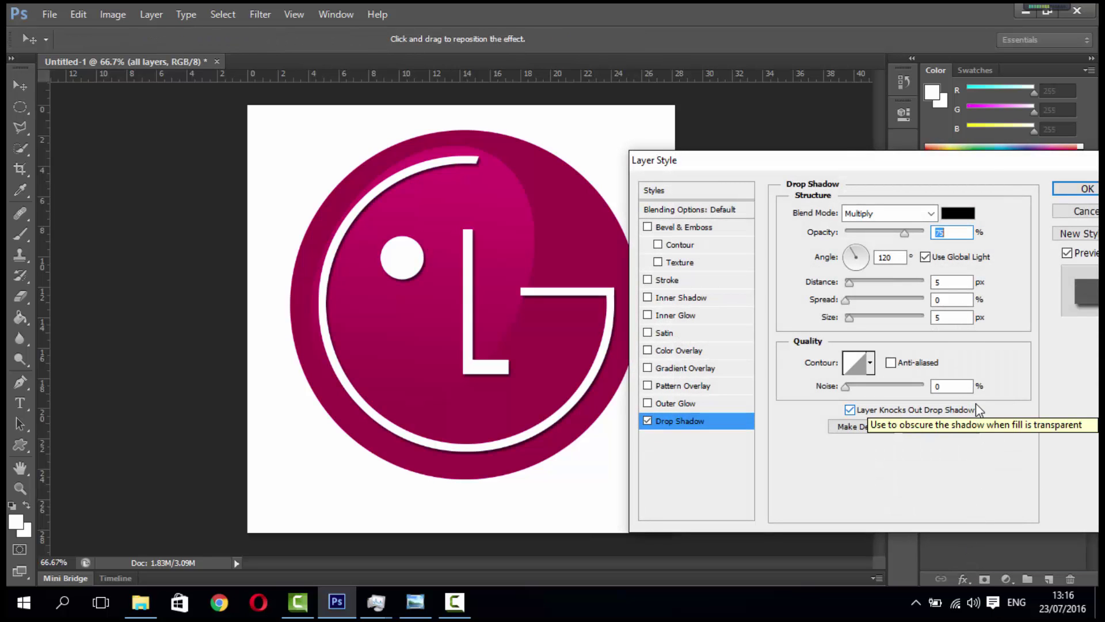
key("Return")
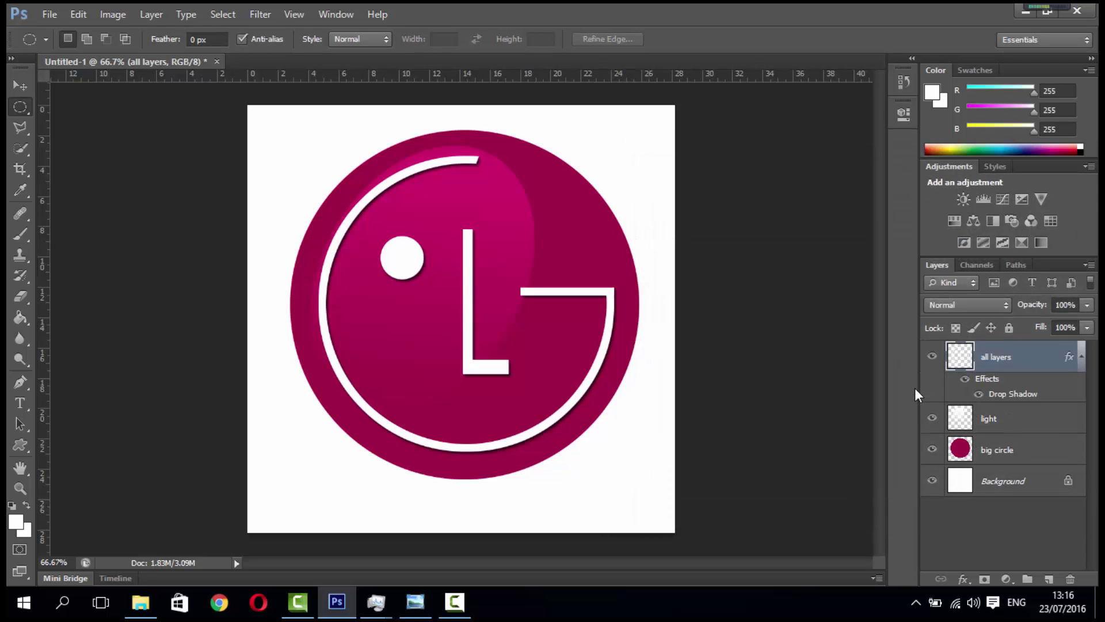